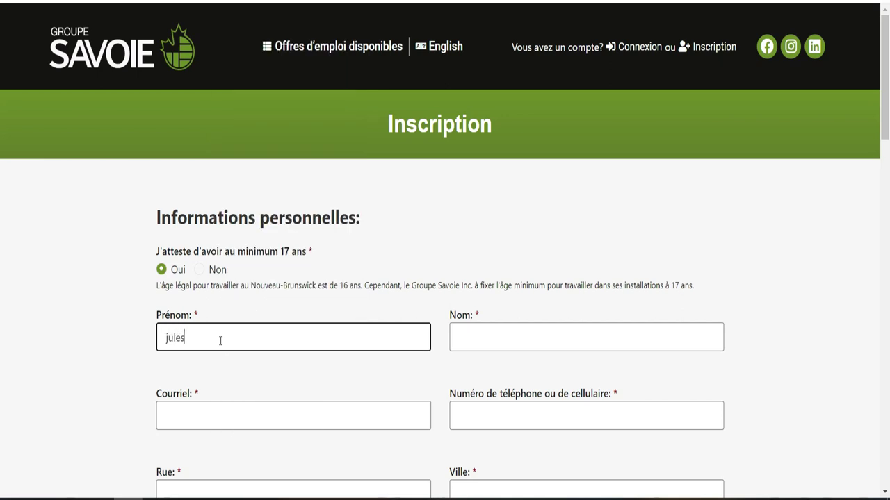
- Fill the Nom field with the applicant's last name and Courriel with their Gmail address
{"action": "left_click", "coordinate": [477, 336]}
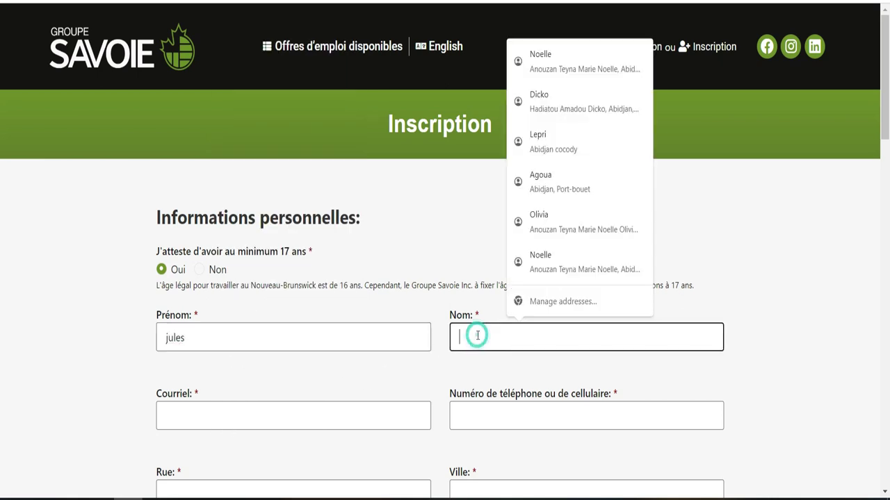
{"action": "type", "text": "lote"}
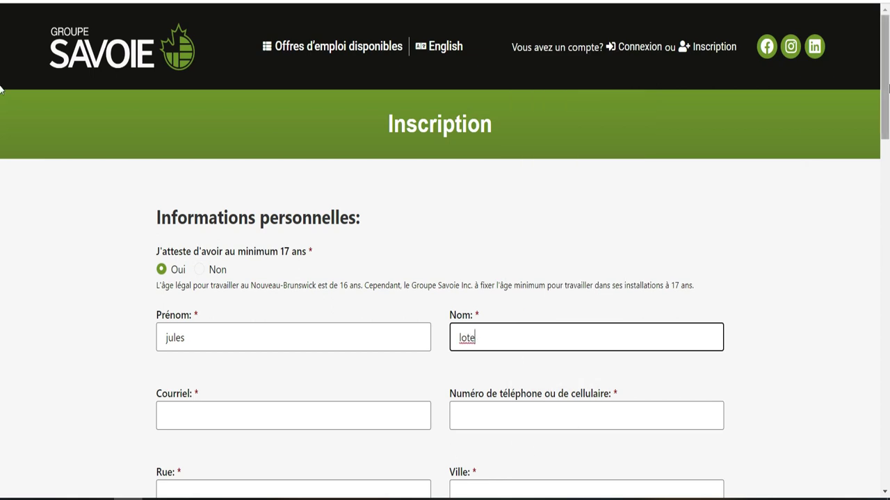
{"action": "scroll", "coordinate": [2, 146], "scroll_direction": "down", "scroll_amount": 3}
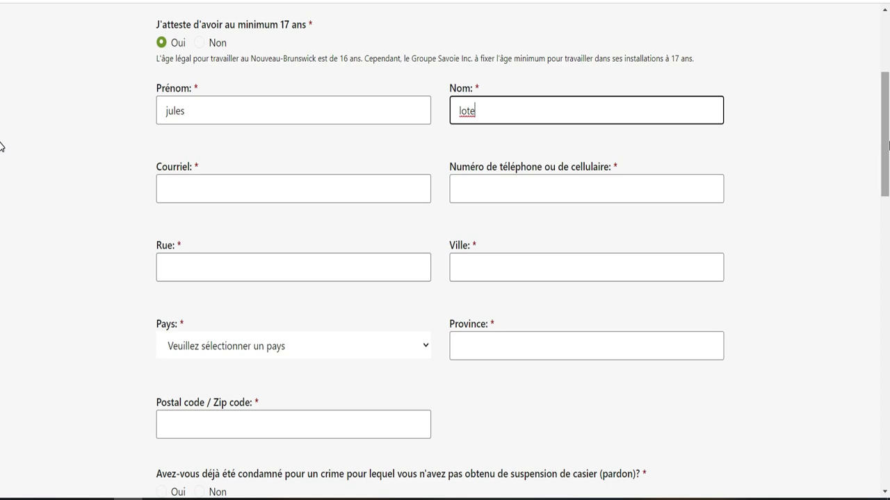
{"action": "left_click", "coordinate": [404, 194]}
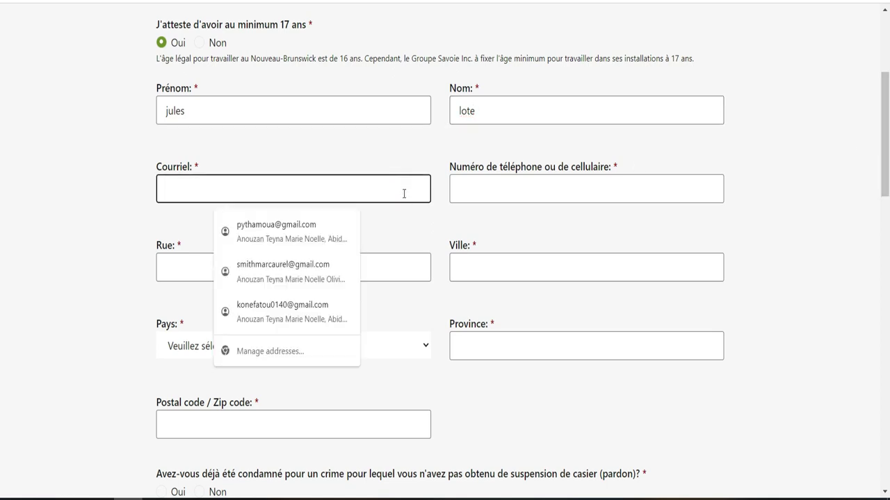
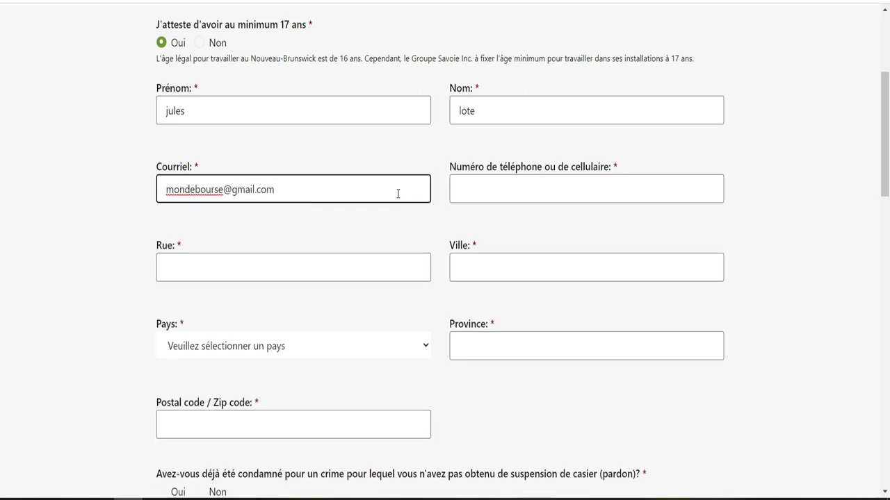
- Enter the applicant's phone number and street address in Rue, correcting a typo
{"action": "left_click", "coordinate": [507, 189]}
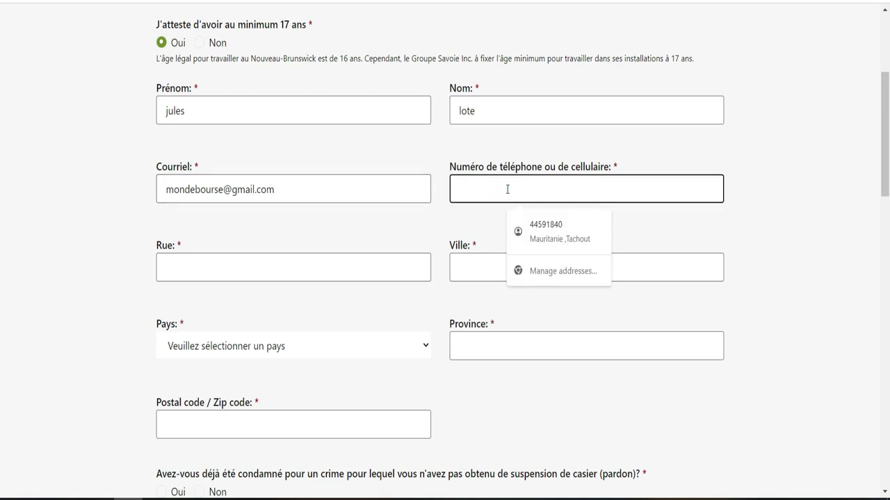
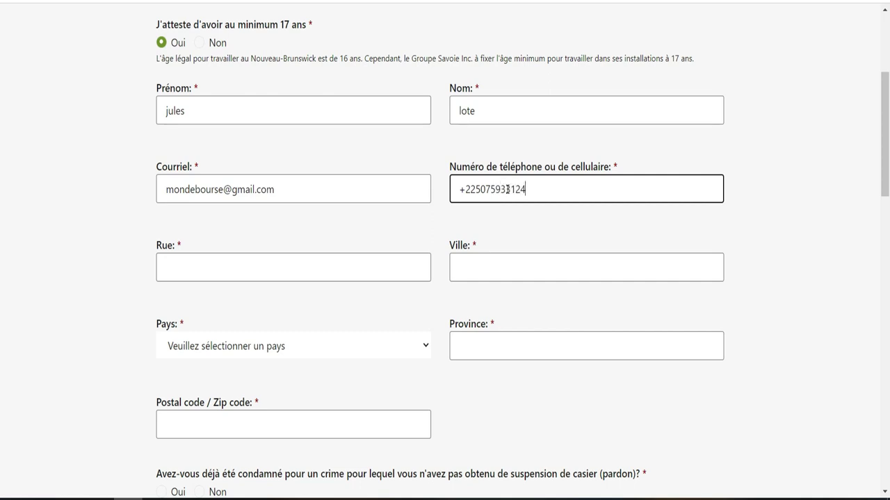
{"action": "left_click", "coordinate": [300, 271]}
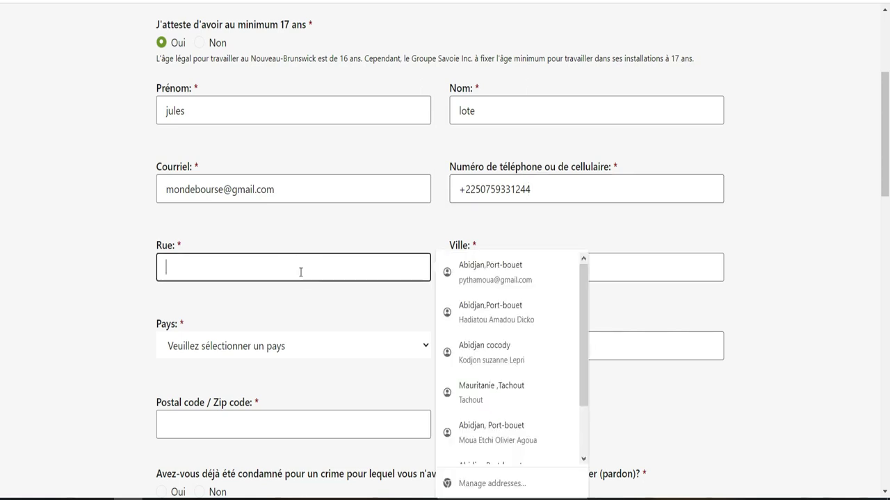
{"action": "type", "text": "a"}
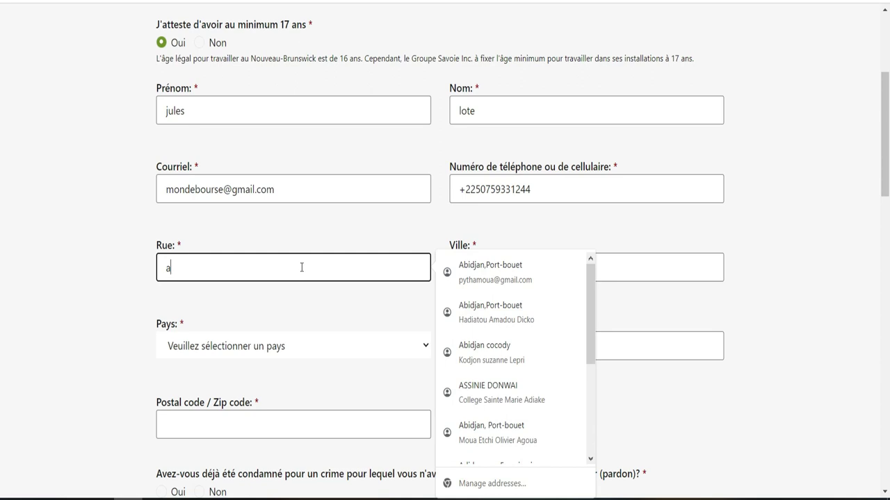
{"action": "type", "text": "bi"}
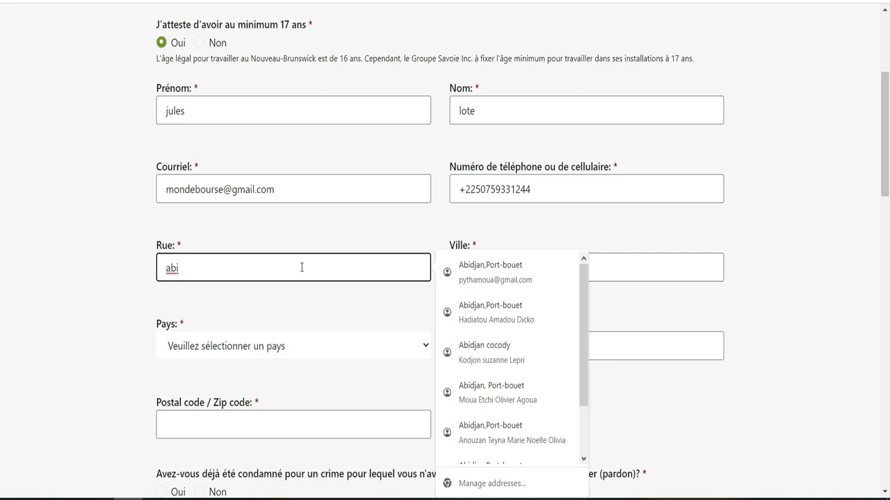
{"action": "key", "text": "BackSpace"}
{"action": "key", "text": "BackSpace"}
{"action": "key", "text": "BackSpace"}
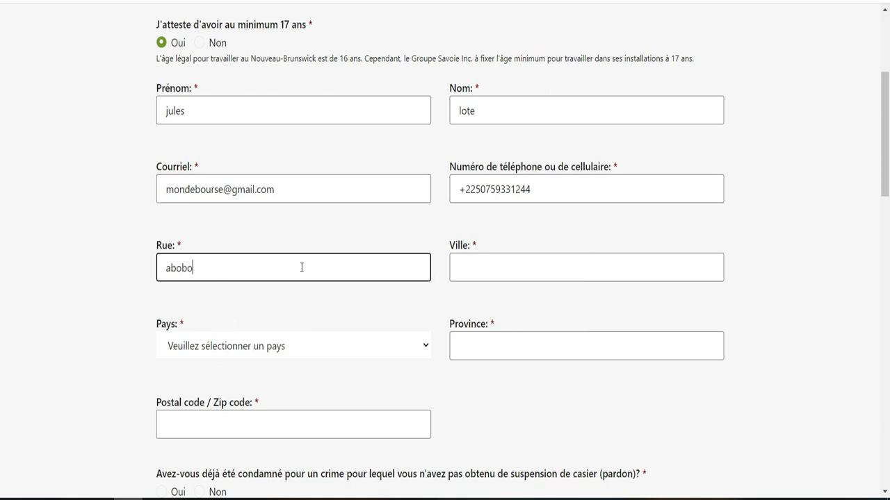
- Fill Ville and Province with the applicant's city and choose Côte d'Ivoire as Pays
{"action": "left_click", "coordinate": [489, 259]}
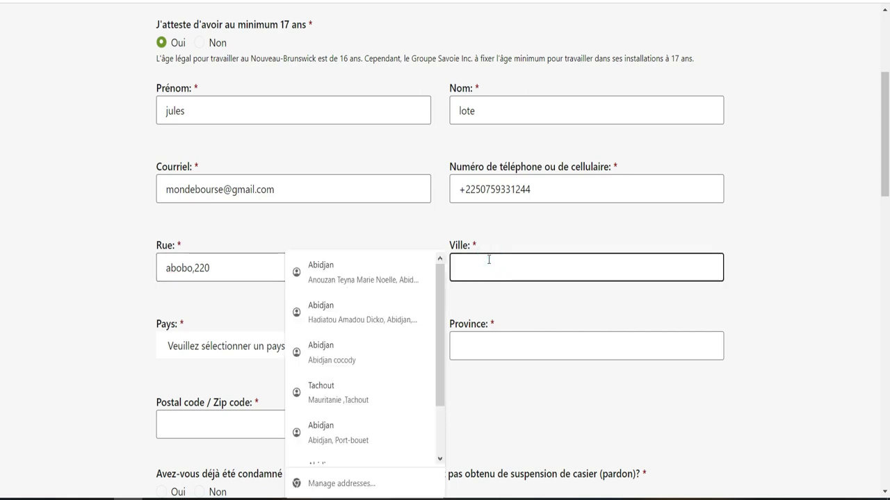
{"action": "type", "text": "Abi"}
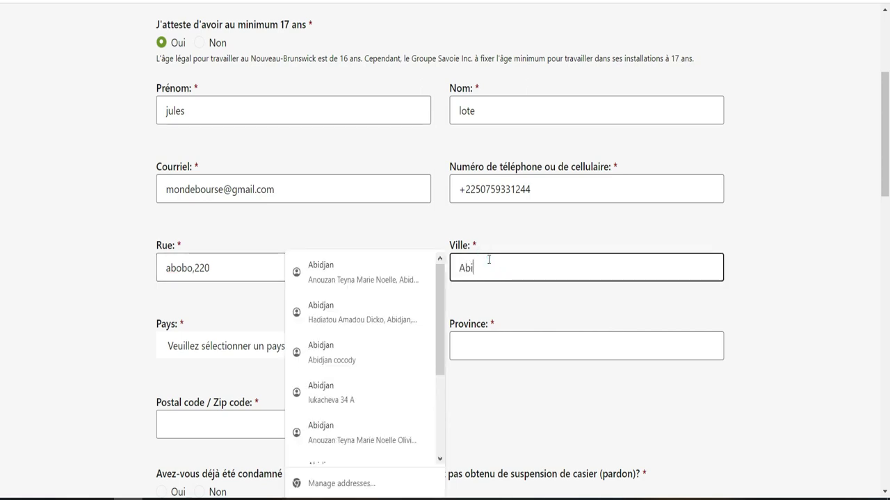
{"action": "type", "text": "djan"}
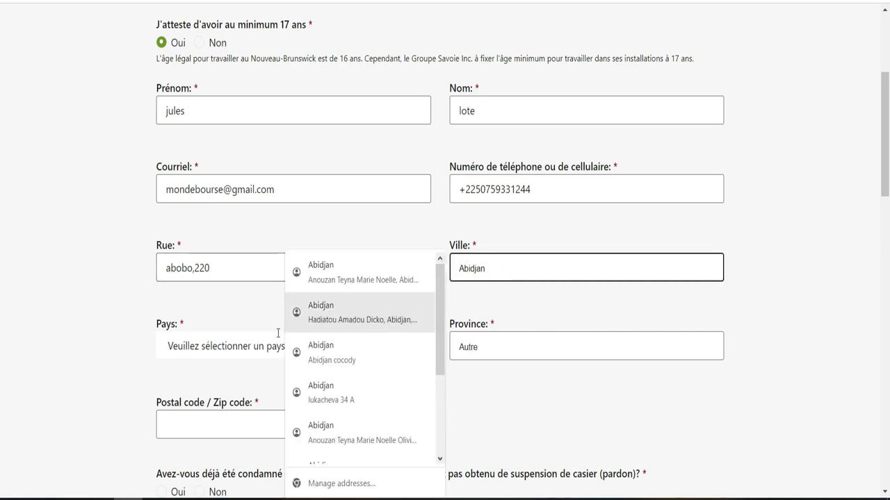
{"action": "left_click", "coordinate": [195, 349]}
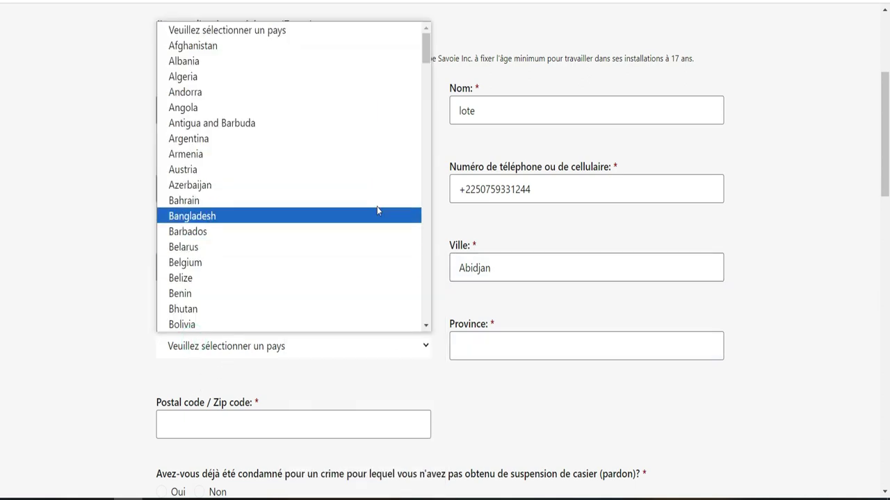
{"action": "left_click_drag", "start_coordinate": [427, 56], "coordinate": [429, 100]}
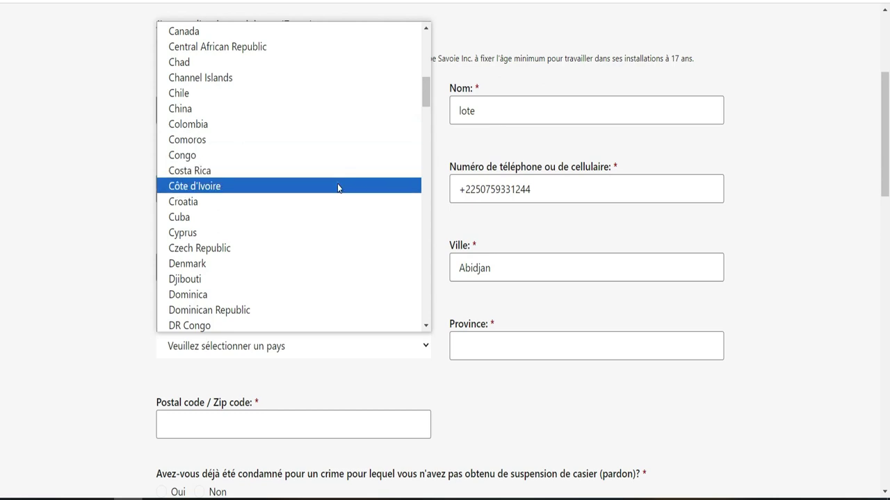
{"action": "left_click", "coordinate": [337, 184]}
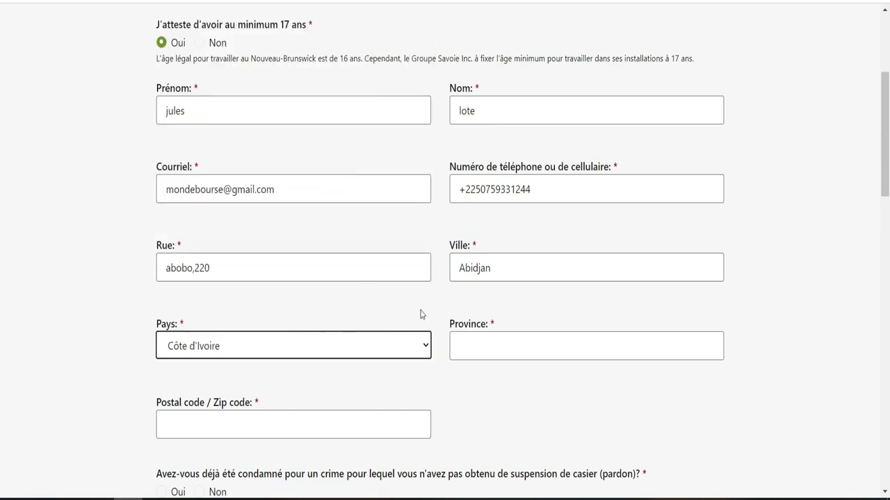
{"action": "left_click", "coordinate": [470, 344]}
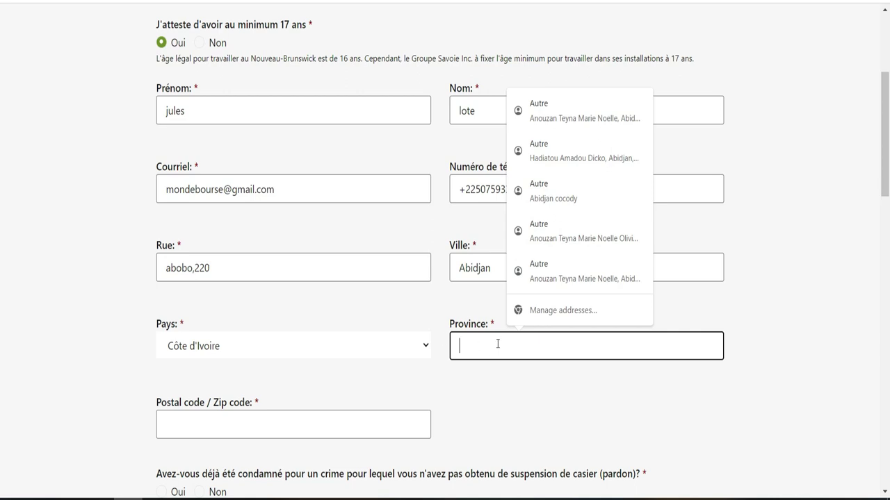
{"action": "type", "text": "A"}
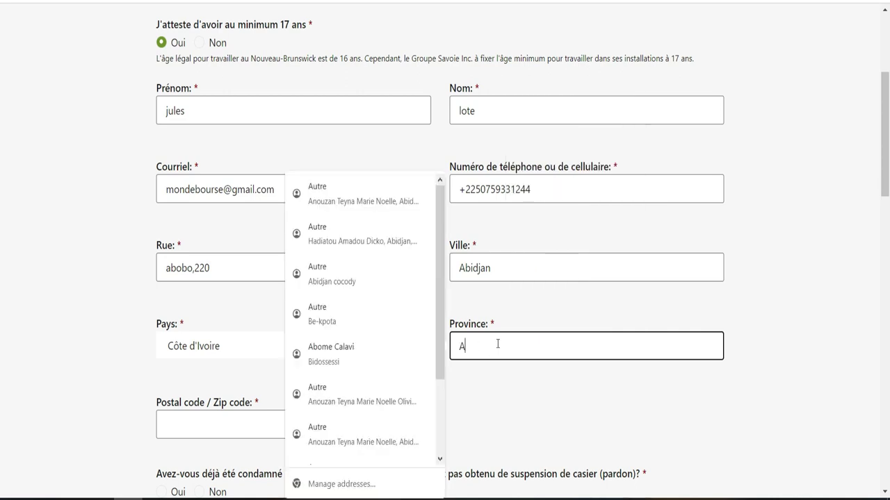
{"action": "type", "text": "bidjan"}
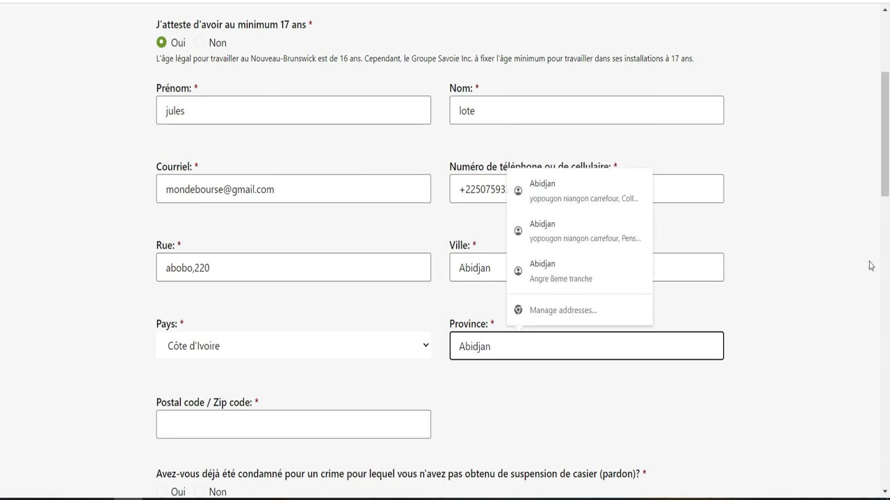
- Enter the applicant's postal code
{"action": "scroll", "coordinate": [3, 184], "scroll_direction": "down", "scroll_amount": 3}
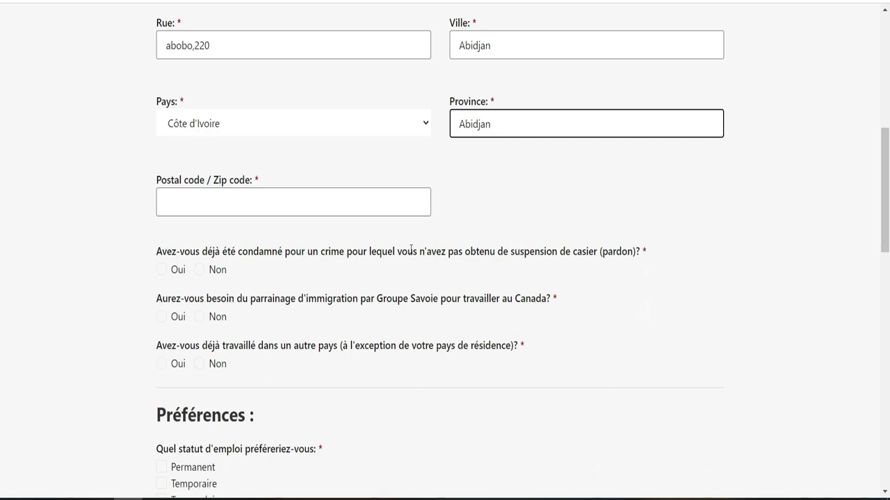
{"action": "left_click", "coordinate": [406, 204]}
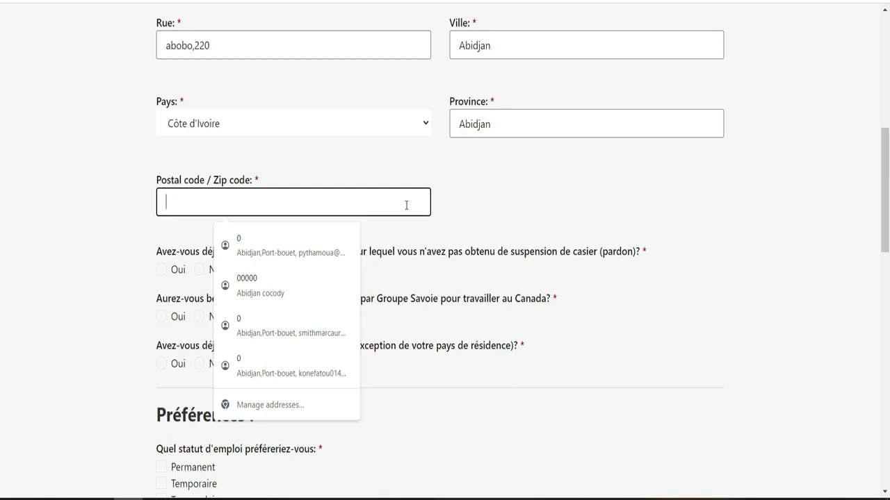
{"action": "type", "text": "426"}
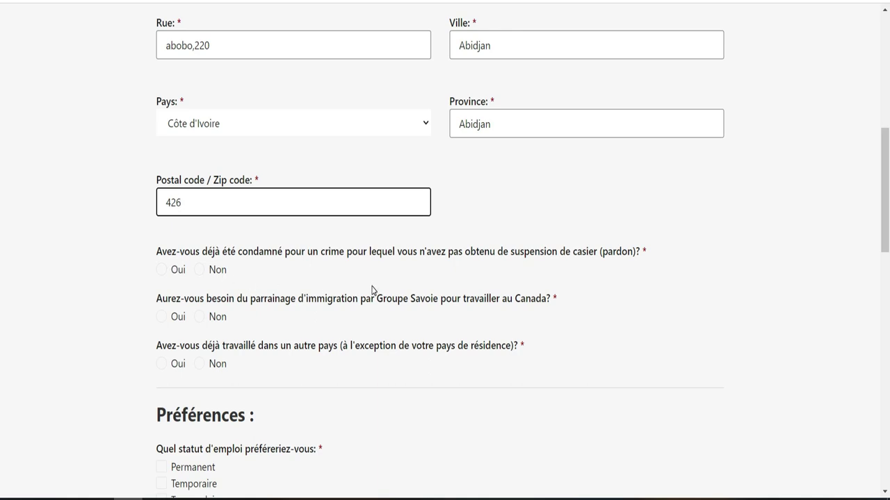
- Answer Non to the criminal conviction, immigration sponsorship and worked-abroad questions
{"action": "left_click", "coordinate": [199, 271]}
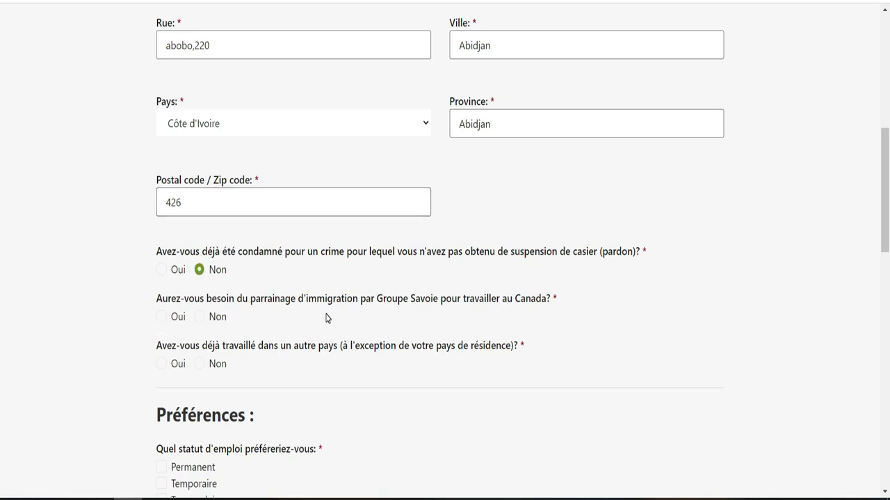
{"action": "left_click", "coordinate": [200, 323]}
{"action": "left_click", "coordinate": [202, 369]}
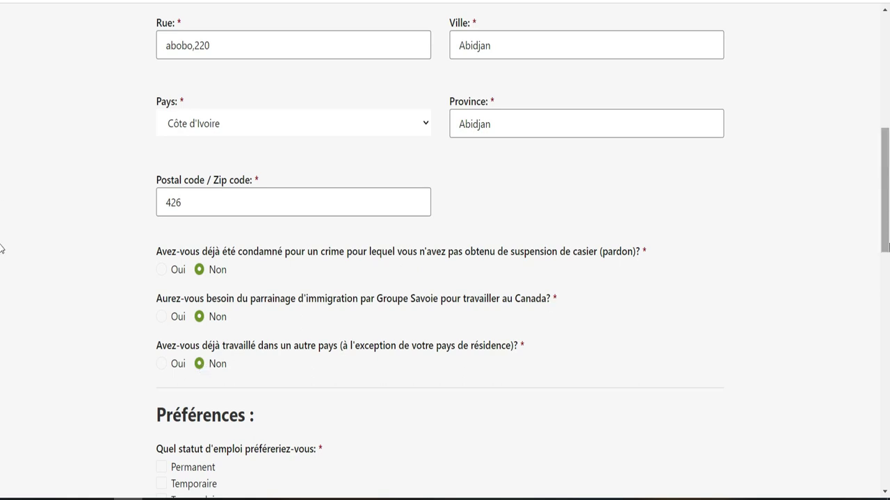
{"action": "left_click", "coordinate": [888, 257]}
- Choose Temps plein as employment status and Jour, Nuit and Fin de semaine schedules
{"action": "left_click_drag", "start_coordinate": [888, 259], "coordinate": [887, 230]}
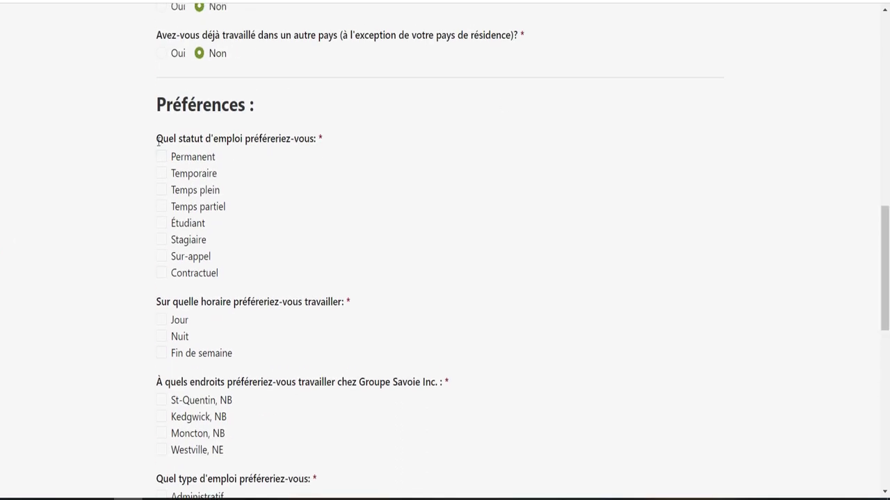
{"action": "left_click", "coordinate": [164, 198]}
{"action": "left_click", "coordinate": [160, 159]}
{"action": "left_click", "coordinate": [161, 157]}
{"action": "left_click", "coordinate": [165, 321]}
{"action": "left_click", "coordinate": [166, 341]}
{"action": "left_click", "coordinate": [160, 354]}
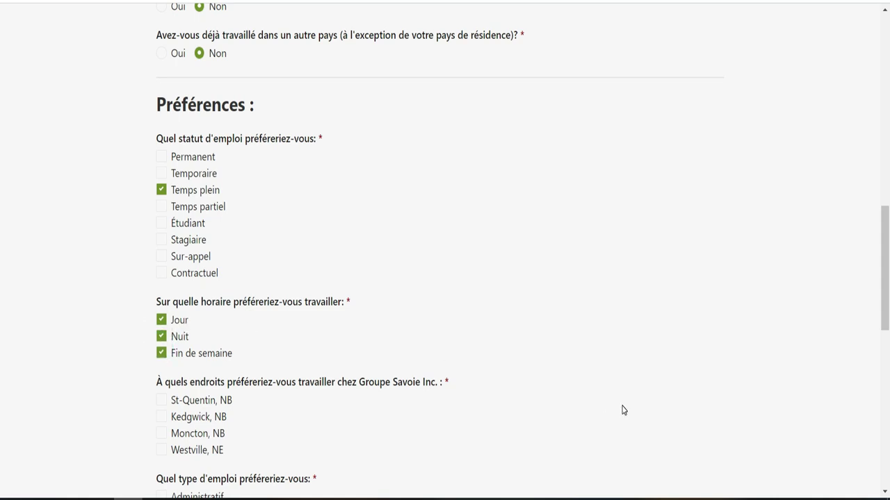
- Select all four work locations: St-Quentin NB, Kedgwick NB, Moncton NB and Westville NE
{"action": "scroll", "coordinate": [1, 298], "scroll_direction": "down", "scroll_amount": 2}
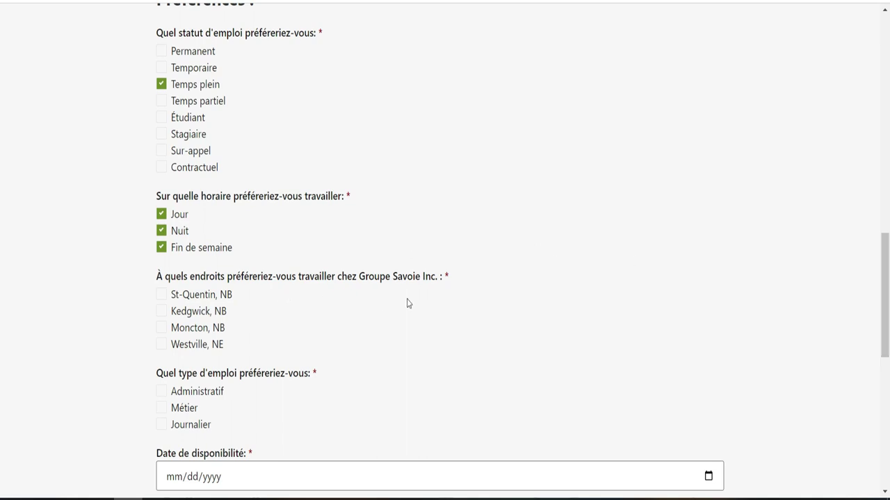
{"action": "left_click", "coordinate": [164, 297]}
{"action": "left_click", "coordinate": [163, 312]}
{"action": "left_click", "coordinate": [162, 330]}
{"action": "left_click", "coordinate": [162, 345]}
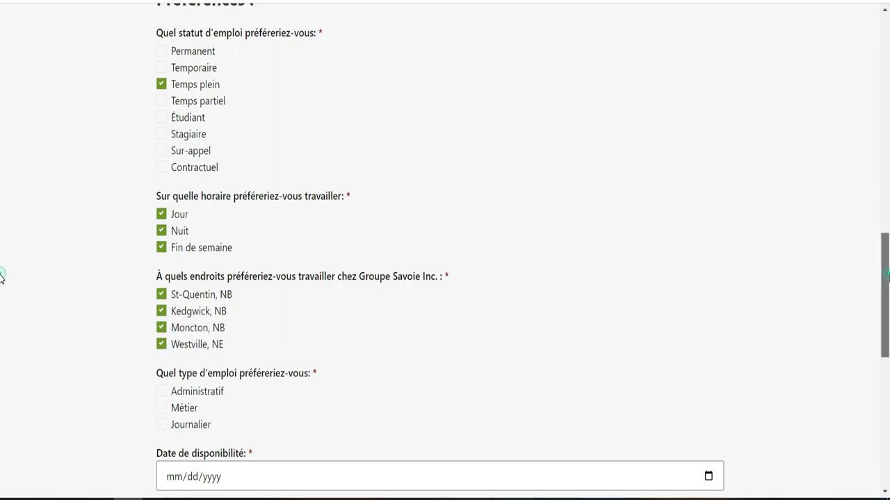
- Select Administratif, Métier and Journalier as preferred job types
{"action": "left_click_drag", "start_coordinate": [887, 278], "coordinate": [886, 320]}
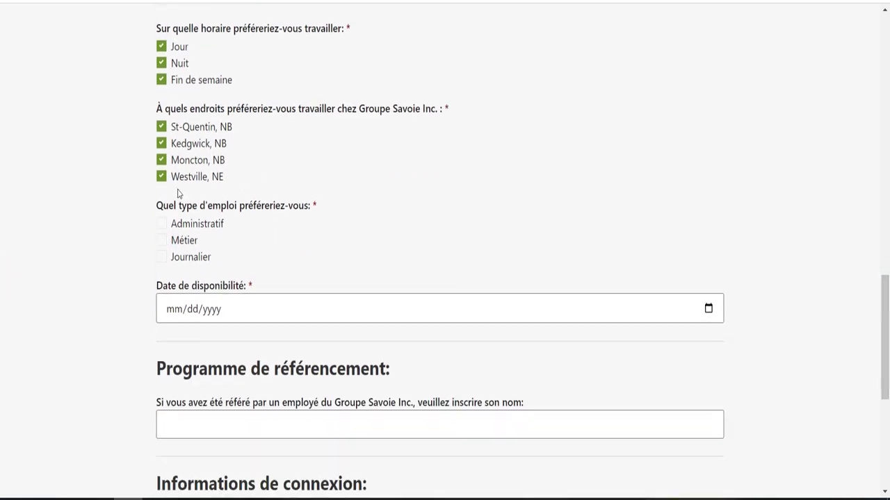
{"action": "left_click", "coordinate": [163, 227]}
{"action": "left_click", "coordinate": [163, 242]}
{"action": "left_click", "coordinate": [161, 261]}
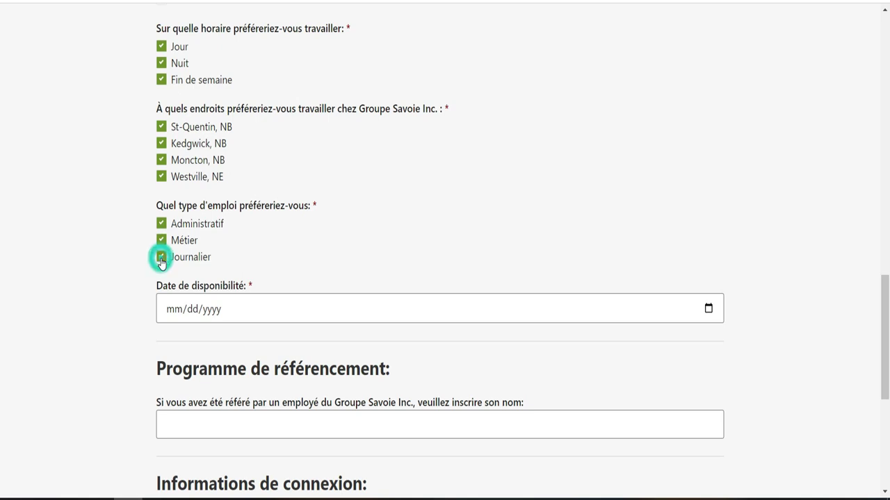
{"action": "left_click", "coordinate": [330, 309]}
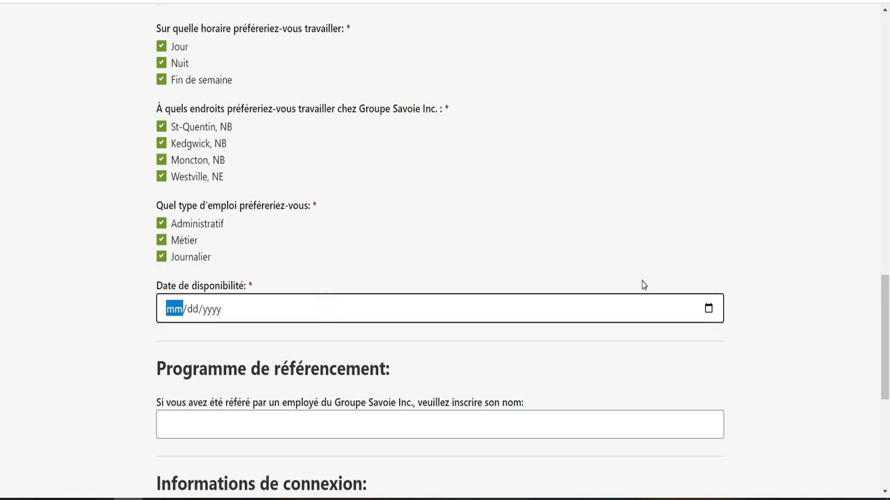
- Set Date de disponibilité to today, 08/04/2023, using the calendar
{"action": "scroll", "coordinate": [1, 292], "scroll_direction": "down", "scroll_amount": 3}
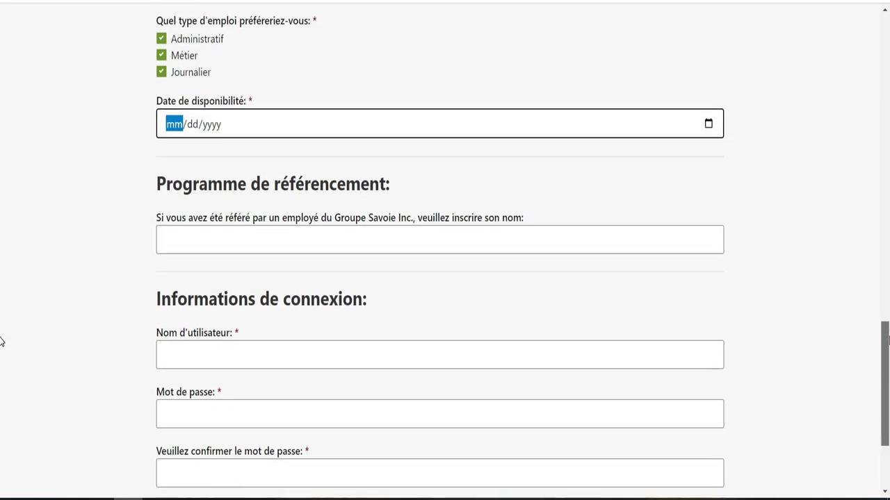
{"action": "left_click", "coordinate": [709, 124]}
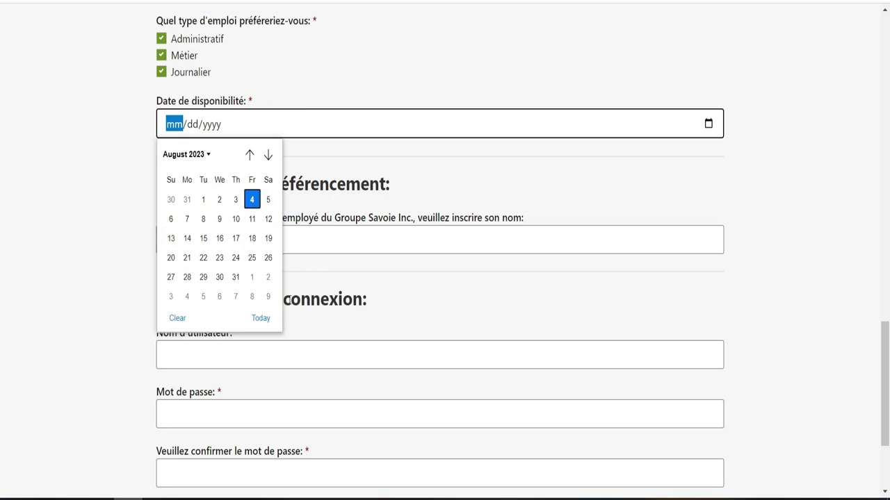
{"action": "left_click", "coordinate": [263, 317]}
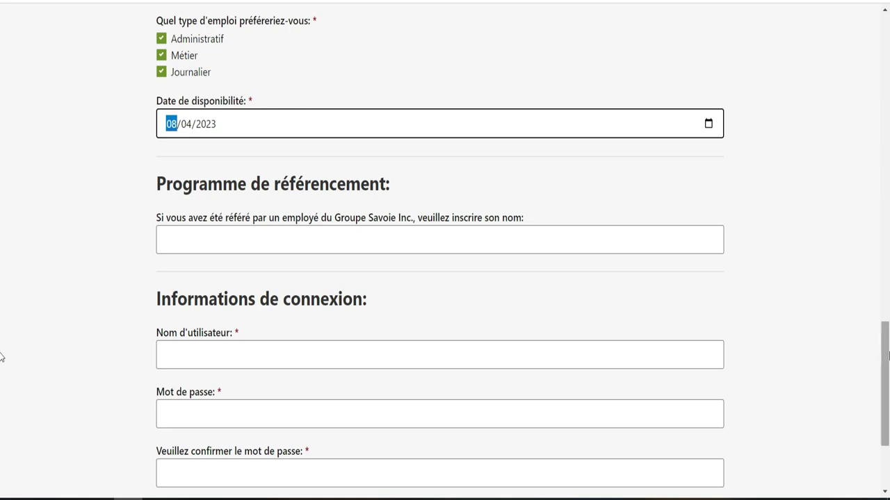
{"action": "scroll", "coordinate": [888, 356], "scroll_direction": "down", "scroll_amount": 2}
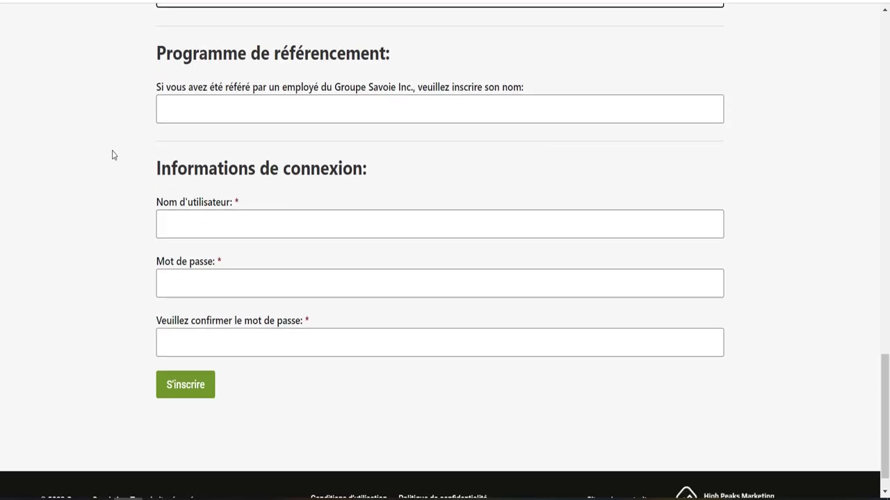
- Enter a username in Nom d'utilisateur and the account password in both password fields
{"action": "left_click", "coordinate": [265, 225]}
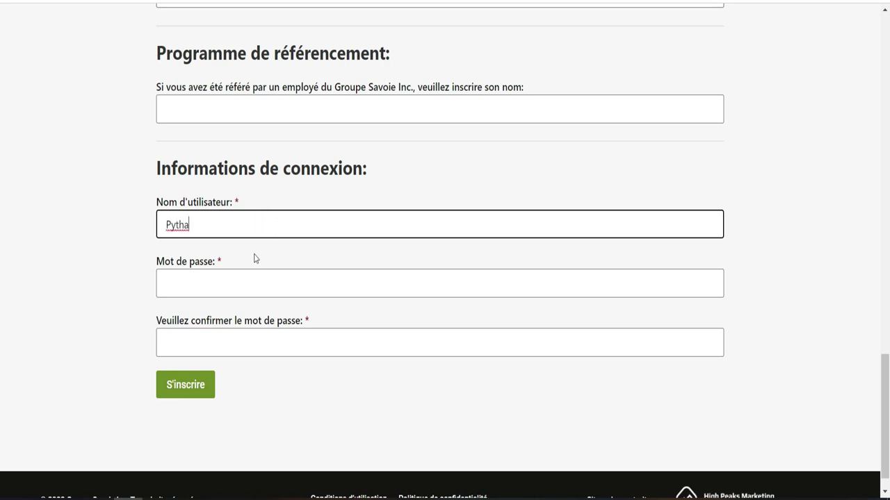
{"action": "left_click", "coordinate": [251, 283]}
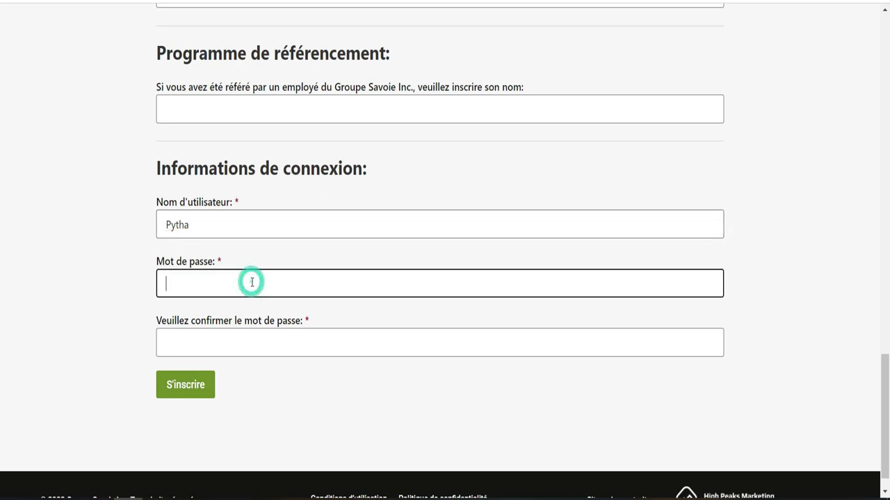
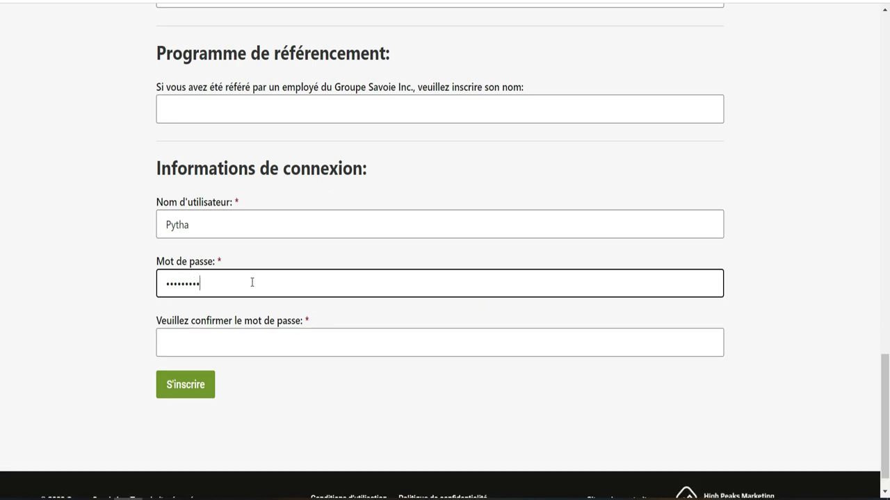
{"action": "left_click", "coordinate": [223, 341]}
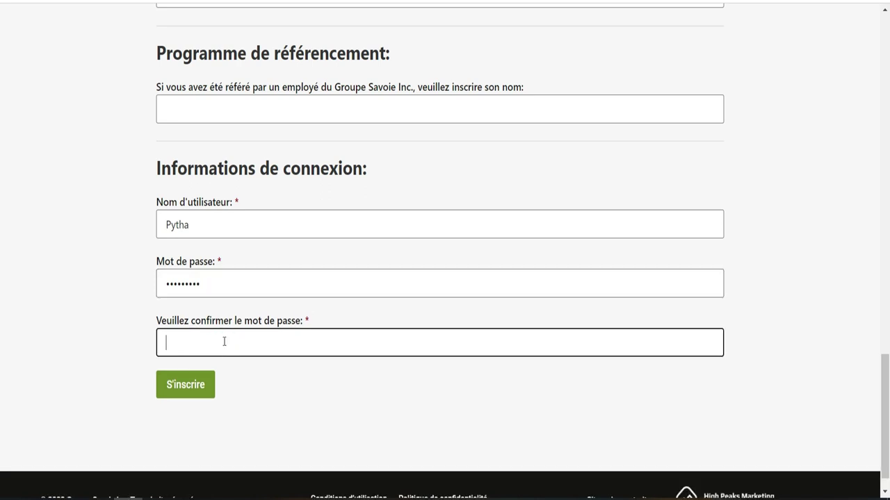
- Review the completed form, then submit it with S'inscrire
{"action": "left_click_drag", "start_coordinate": [885, 381], "coordinate": [879, 125]}
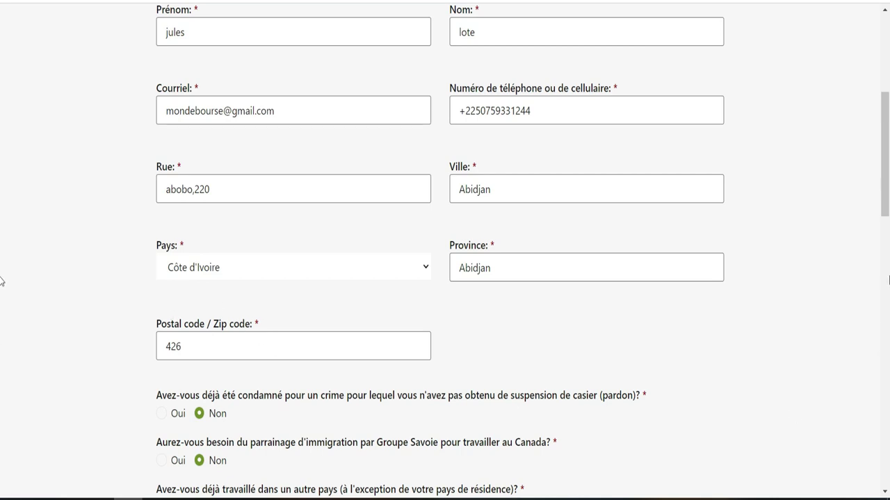
{"action": "left_click_drag", "start_coordinate": [887, 212], "coordinate": [846, 442]}
{"action": "scroll", "coordinate": [3, 365], "scroll_direction": "down", "scroll_amount": 2}
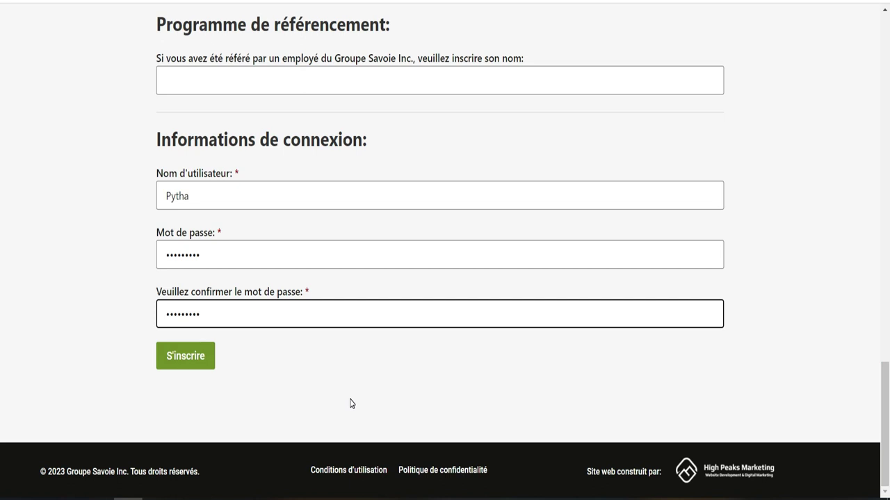
{"action": "left_click", "coordinate": [176, 357]}
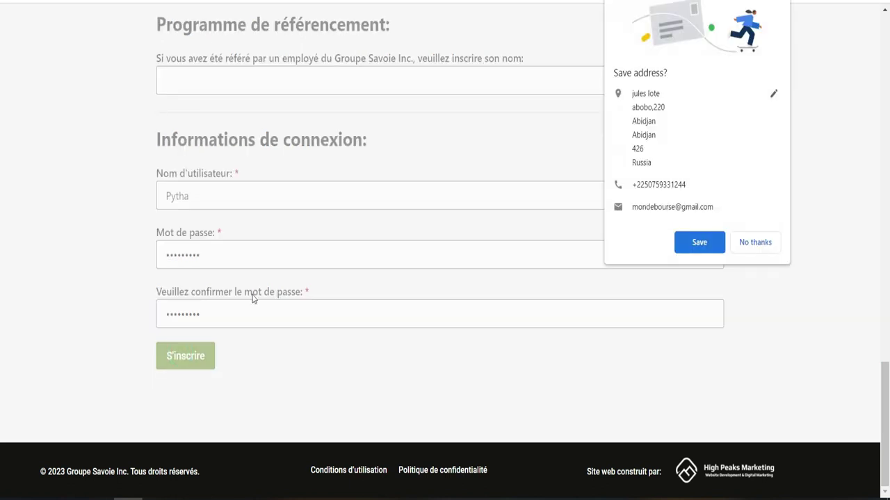
- Let Chrome save the entered address and the new account's login password
{"action": "left_click", "coordinate": [708, 241]}
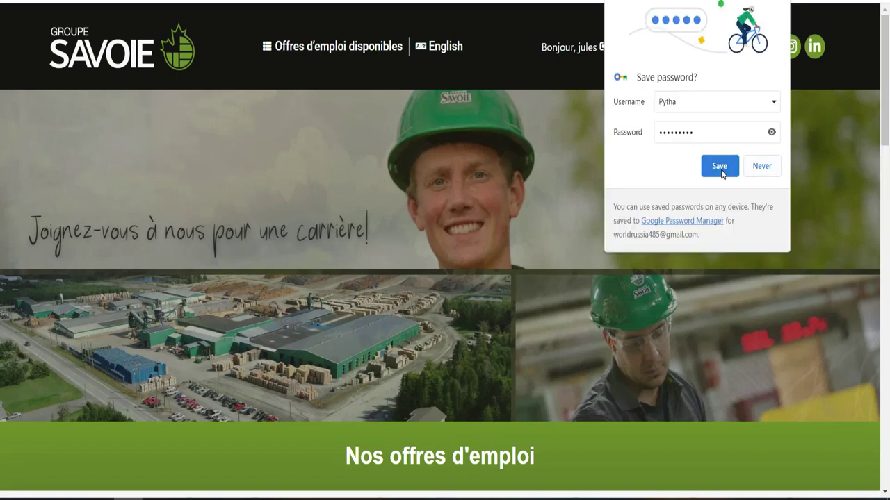
{"action": "left_click", "coordinate": [719, 166]}
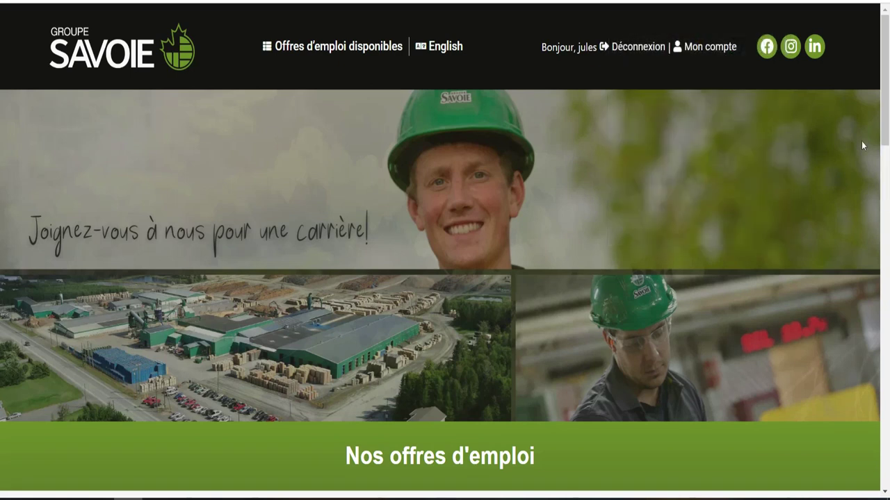
{"action": "left_click_drag", "start_coordinate": [885, 84], "coordinate": [886, 43]}
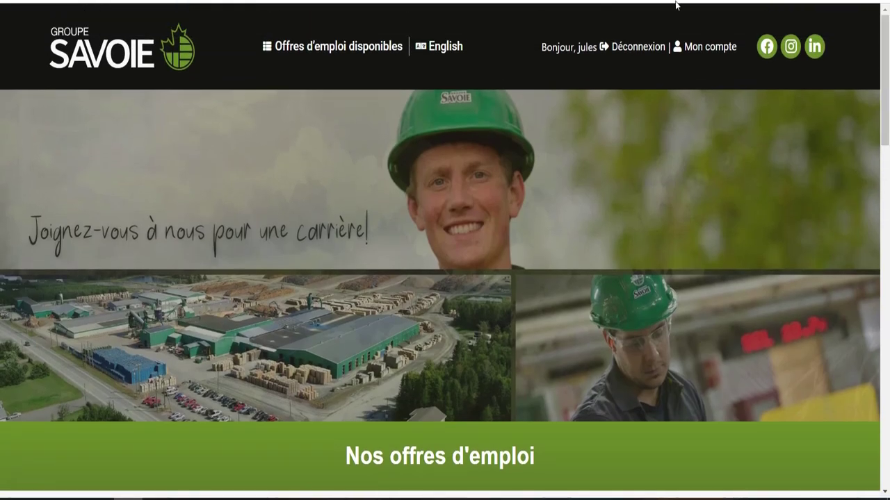
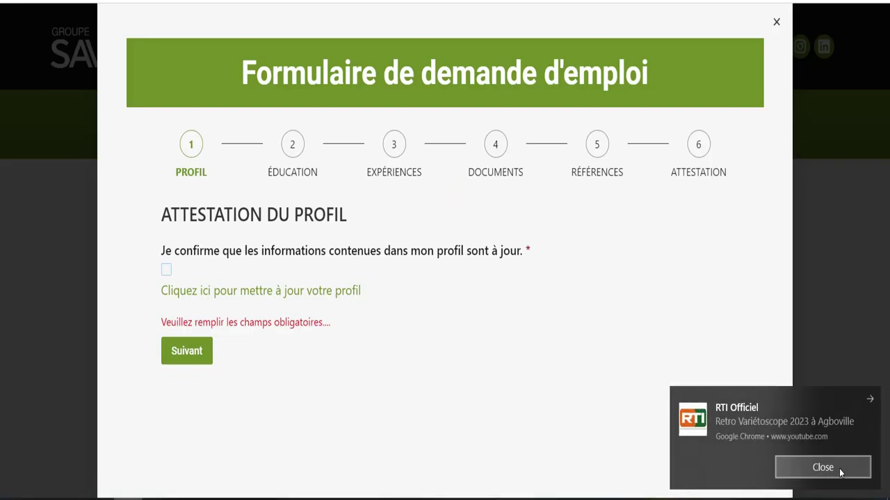
- Dismiss the Chrome notification, confirm the profile is up to date, and continue to Éducation
{"action": "left_click", "coordinate": [840, 468]}
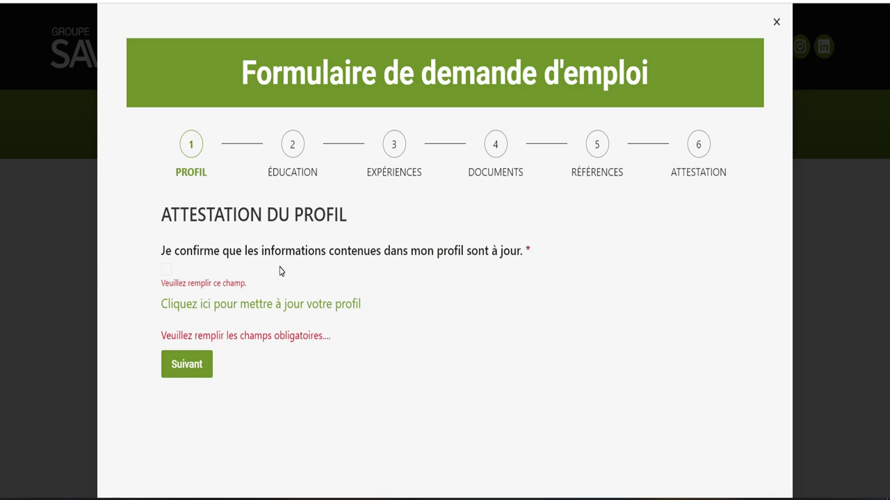
{"action": "left_click", "coordinate": [165, 272]}
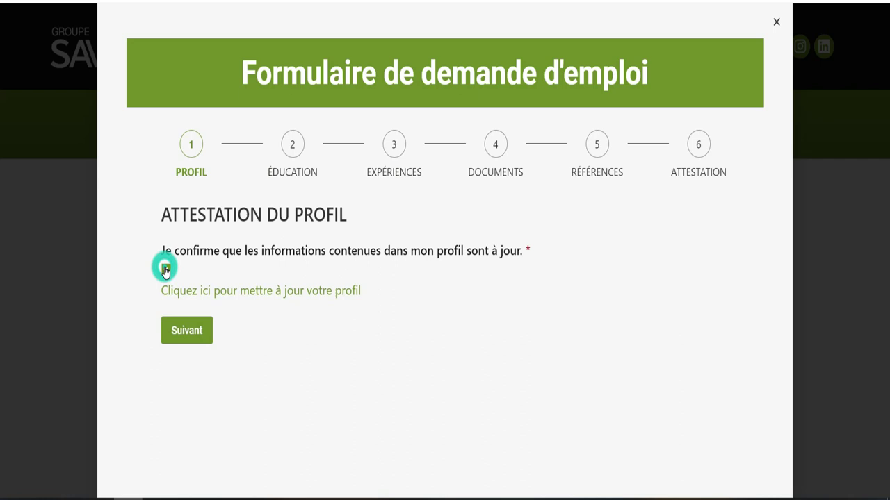
{"action": "left_click", "coordinate": [189, 330]}
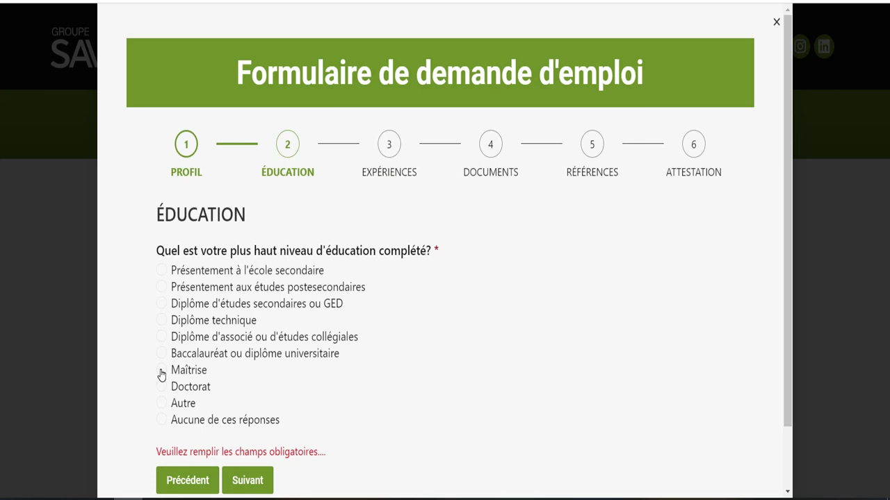
- Enter Diplôme technique, program Mecanique Industrielle, establishment BTP abidjan, completed 12/09/2020, then continue
{"action": "left_click", "coordinate": [160, 321]}
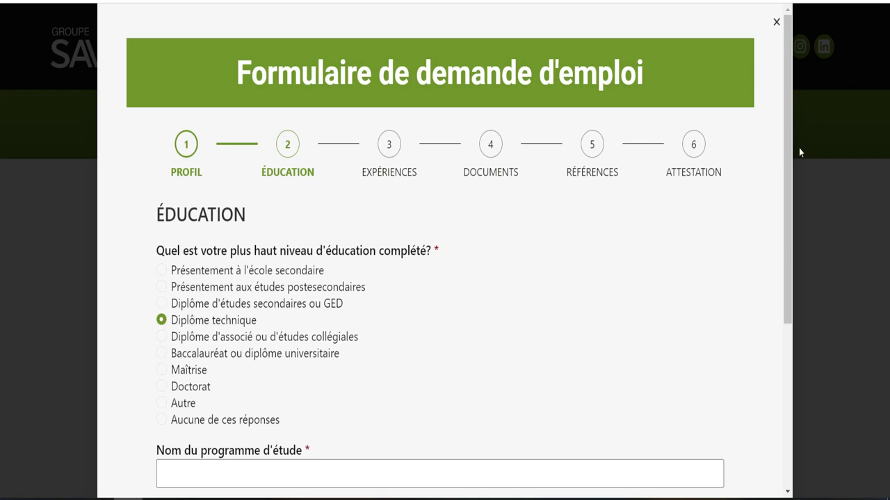
{"action": "left_click_drag", "start_coordinate": [787, 144], "coordinate": [805, 277]}
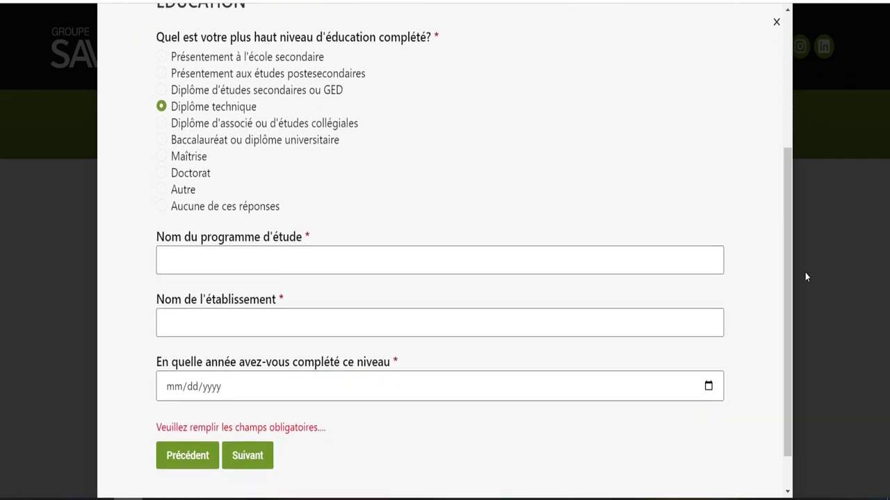
{"action": "left_click", "coordinate": [491, 256]}
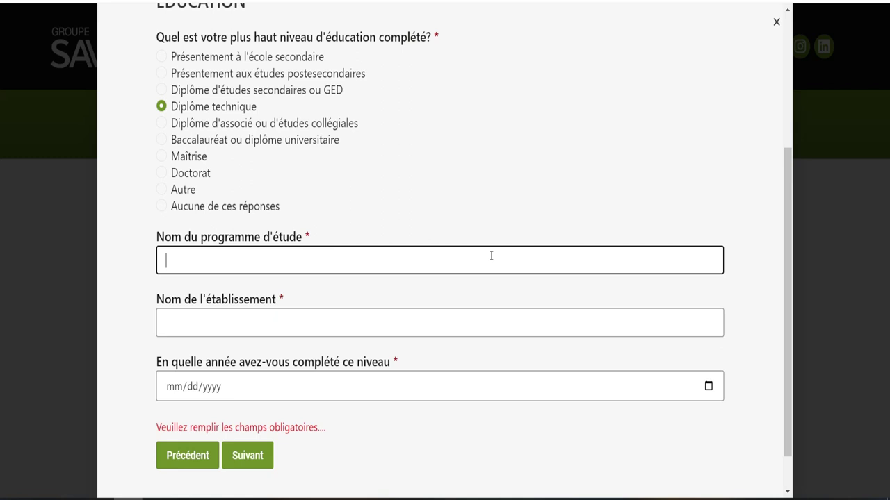
{"action": "type", "text": "Mecanique In"}
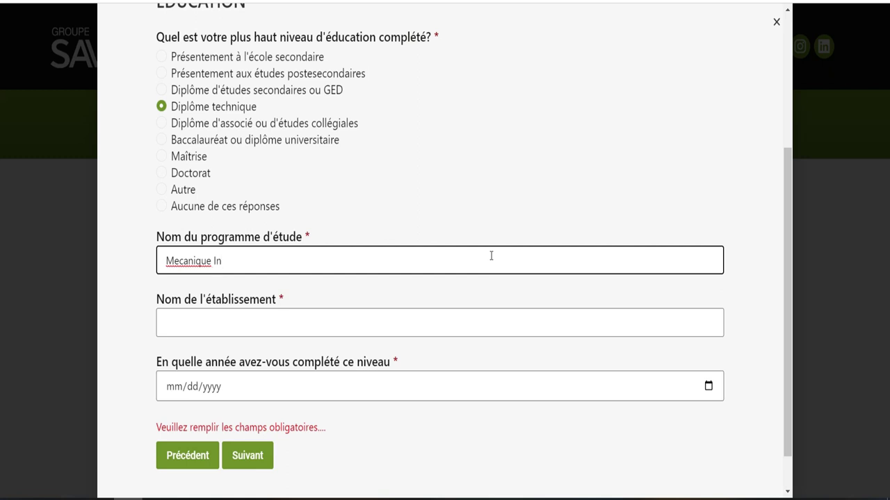
{"action": "type", "text": "dustrielle"}
{"action": "left_click", "coordinate": [445, 321]}
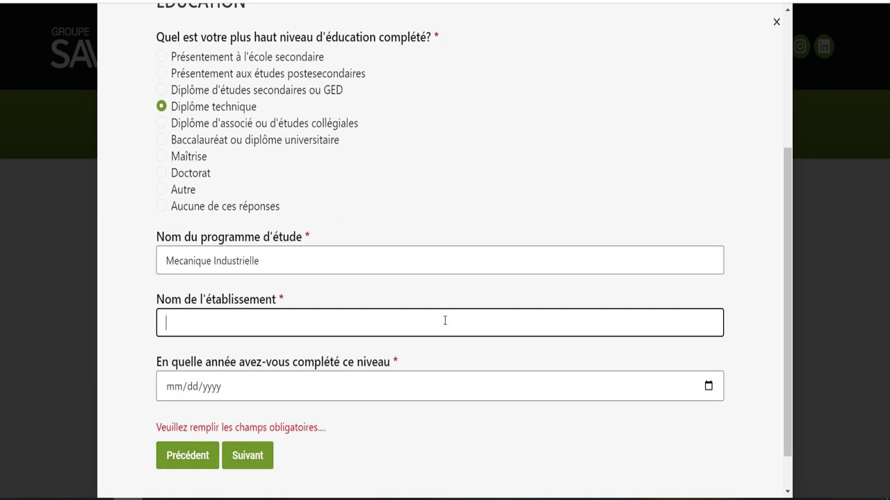
{"action": "type", "text": "BTP abidjan"}
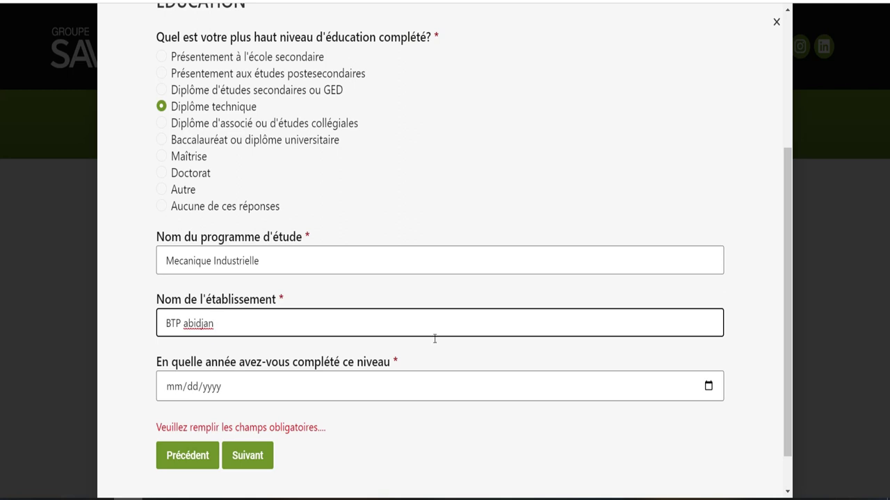
{"action": "left_click", "coordinate": [365, 388]}
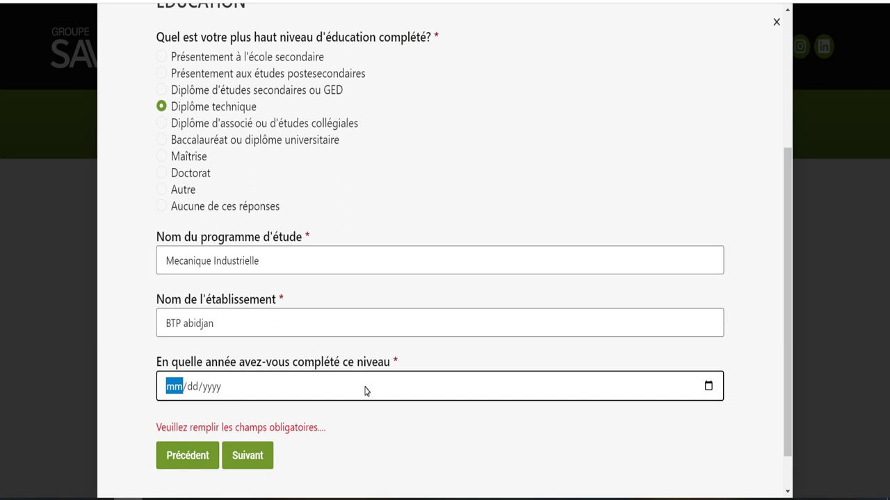
{"action": "type", "text": "12/"}
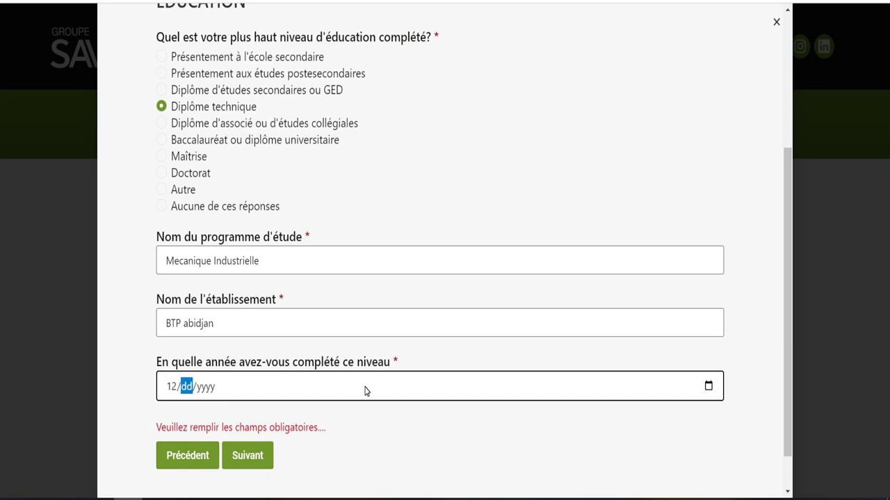
{"action": "type", "text": "09/"}
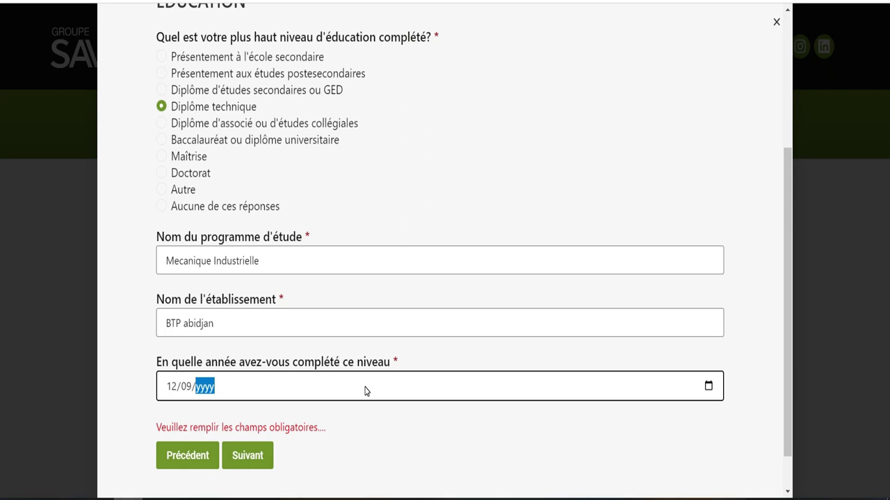
{"action": "type", "text": "2020"}
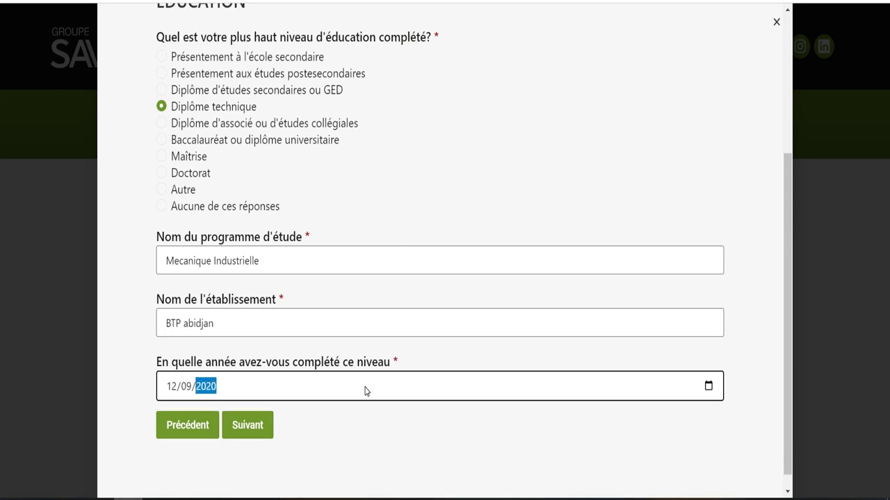
{"action": "left_click", "coordinate": [260, 422]}
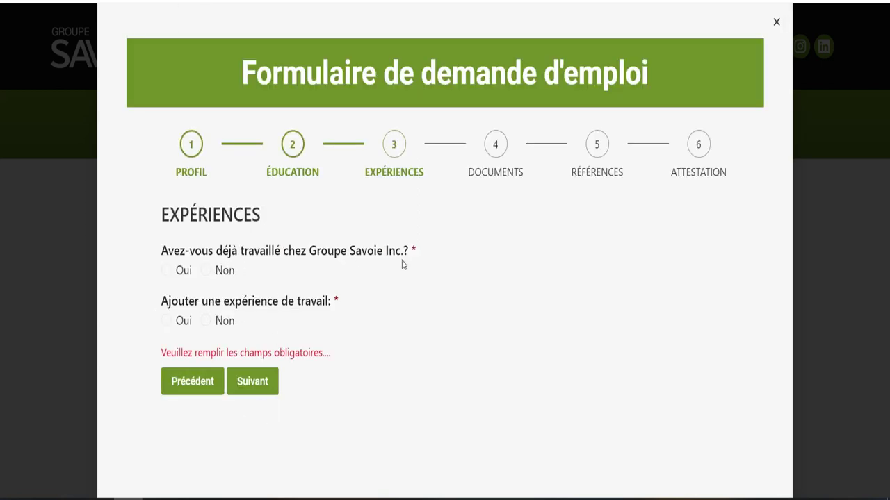
- Answer Non to prior Groupe Savoie employment and Oui to adding a work experience
{"action": "left_click", "coordinate": [206, 271]}
{"action": "left_click_drag", "start_coordinate": [155, 301], "coordinate": [340, 296]}
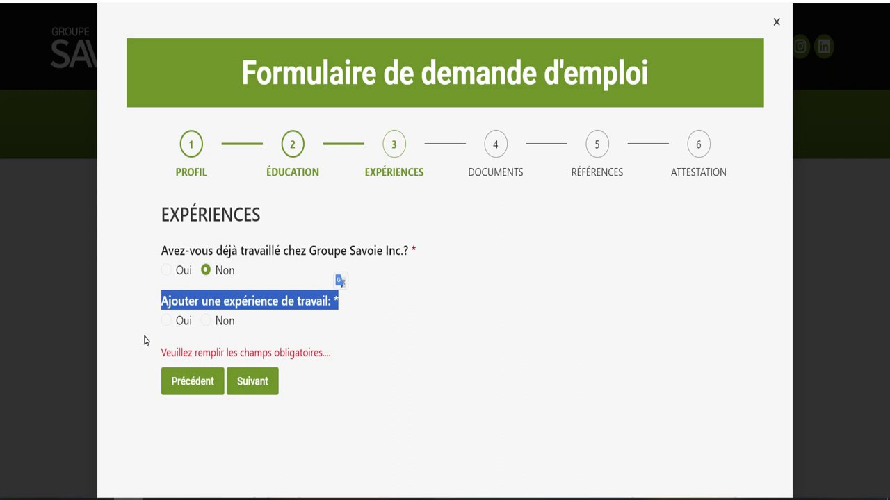
{"action": "left_click", "coordinate": [360, 322]}
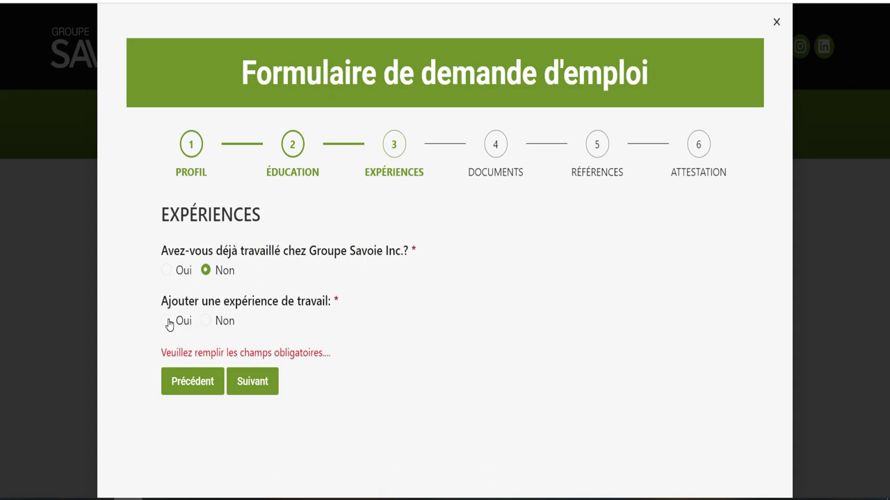
{"action": "left_click", "coordinate": [167, 322]}
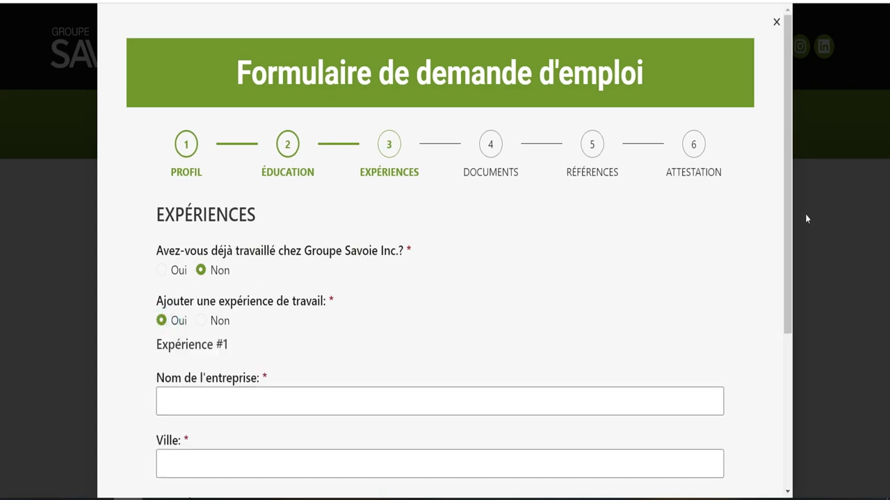
{"action": "left_click_drag", "start_coordinate": [783, 194], "coordinate": [790, 285]}
- Enter company BTP DOME and city Abidjan for Expérience #1
{"action": "left_click", "coordinate": [628, 258]}
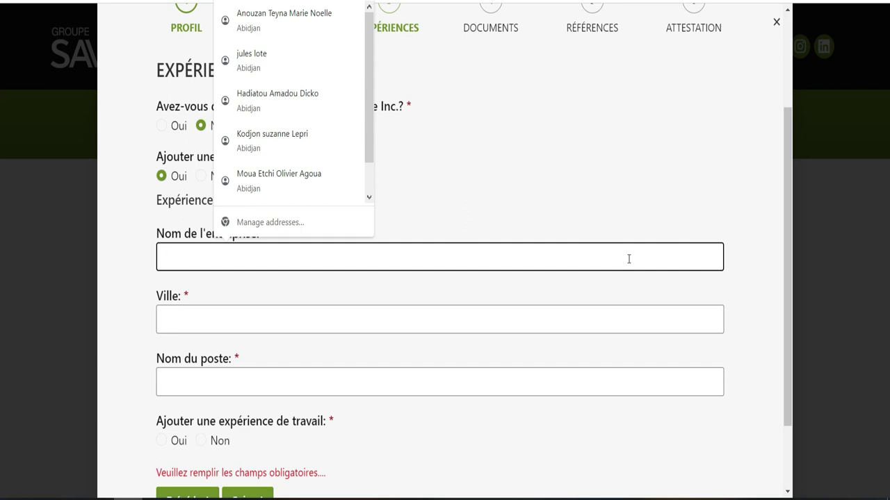
{"action": "type", "text": "BT"}
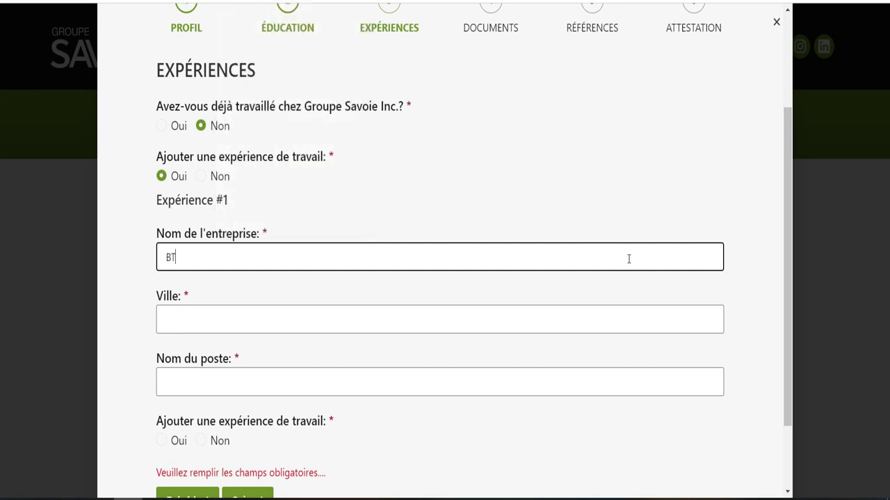
{"action": "type", "text": "P DOME"}
{"action": "left_click", "coordinate": [230, 317]}
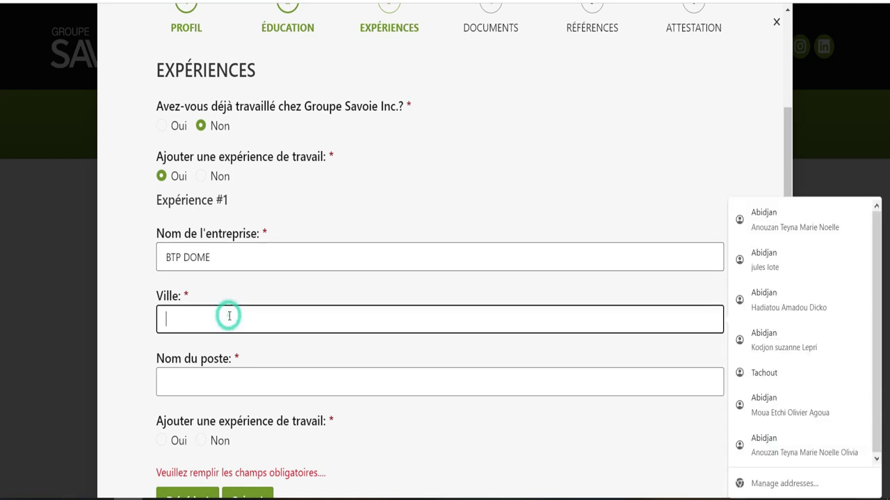
{"action": "type", "text": "A"}
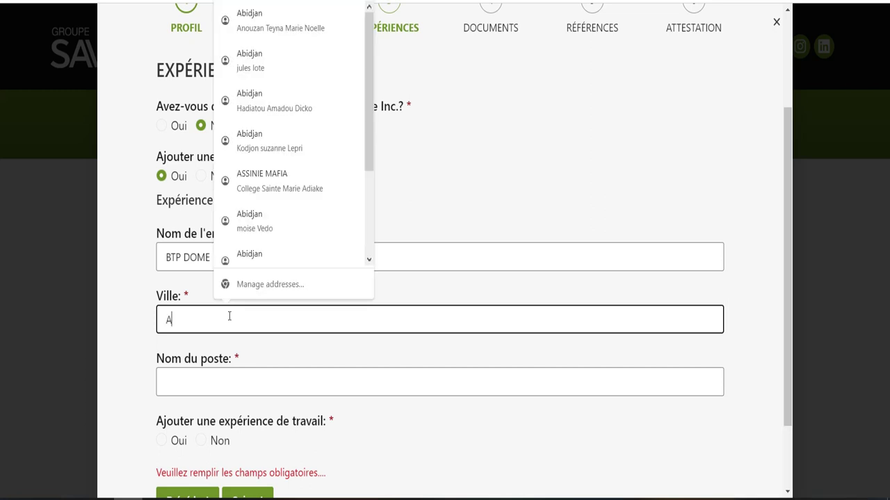
{"action": "type", "text": "bidjan"}
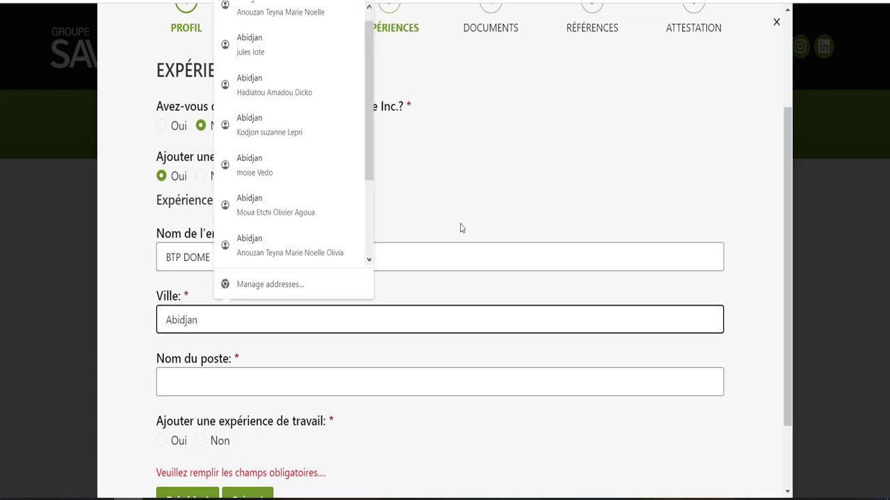
{"action": "left_click", "coordinate": [478, 204]}
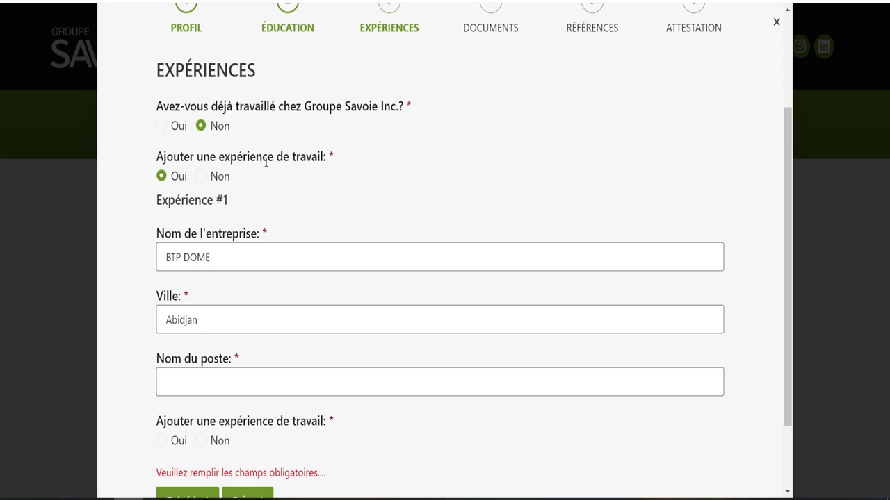
- Set job title Mecanicien, decline another experience, and continue to Documents
{"action": "left_click", "coordinate": [268, 378]}
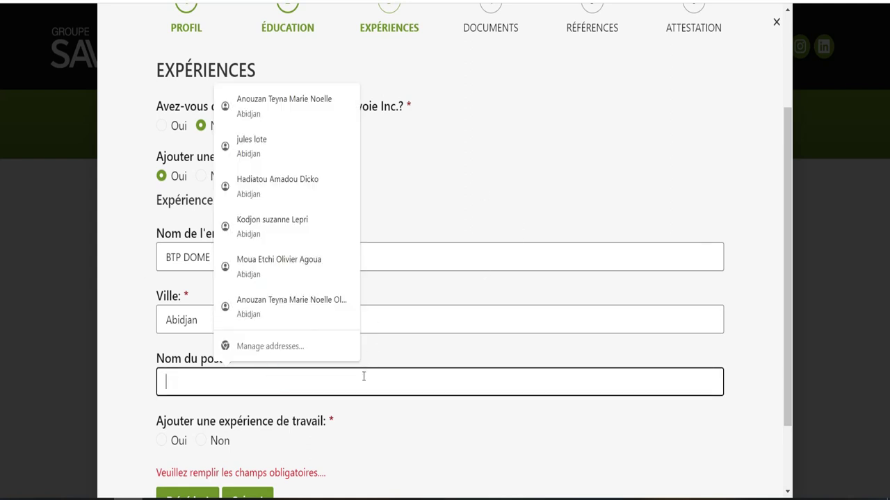
{"action": "type", "text": "Me"}
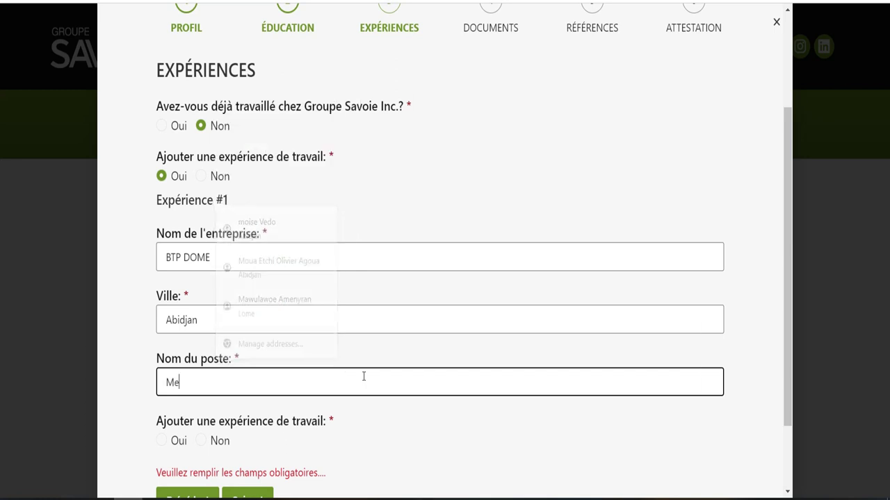
{"action": "type", "text": "canic"}
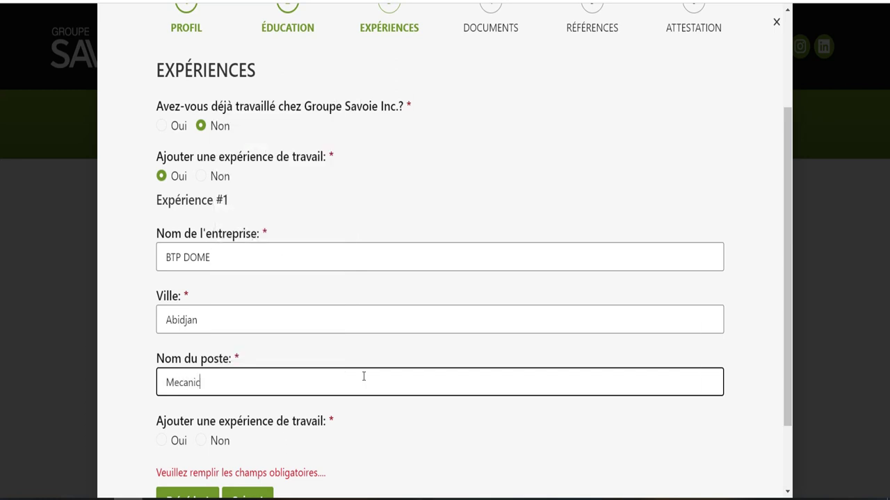
{"action": "type", "text": "ien"}
{"action": "left_click_drag", "start_coordinate": [788, 222], "coordinate": [796, 302]}
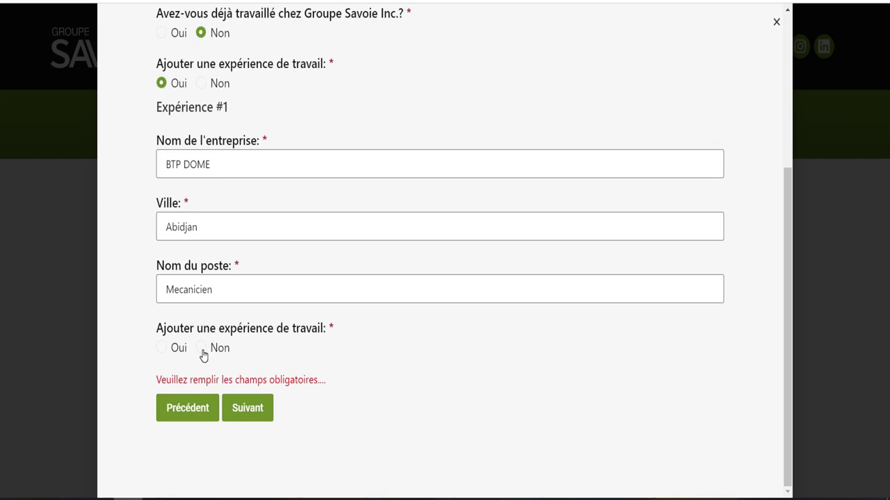
{"action": "left_click", "coordinate": [201, 349]}
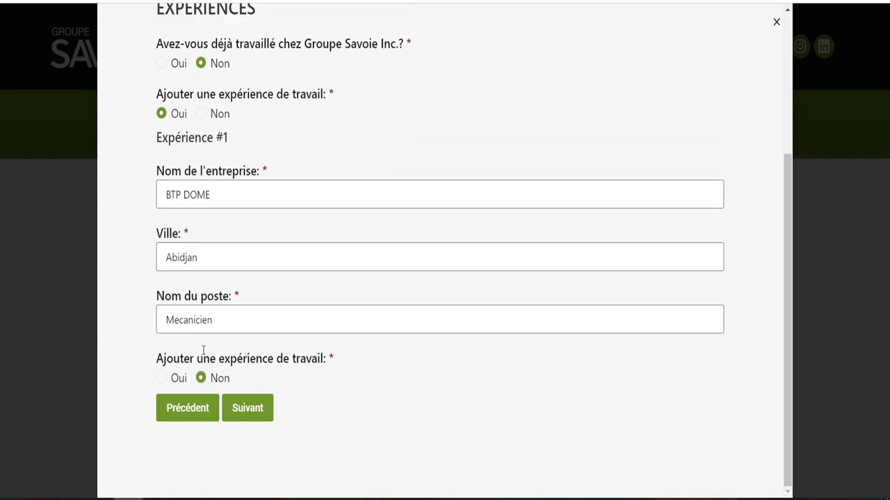
{"action": "left_click", "coordinate": [242, 407]}
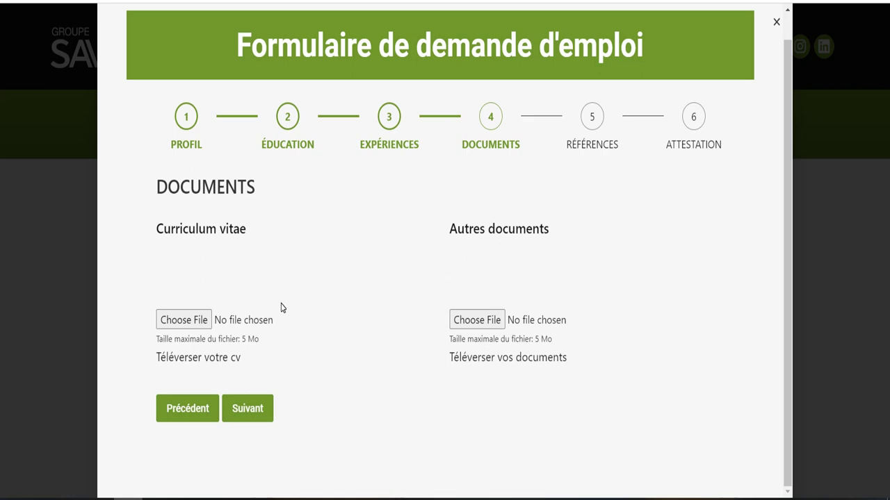
- Upload exercices_probas_corriges.pdf as the Curriculum vitae and continue to Références
{"action": "left_click", "coordinate": [202, 323]}
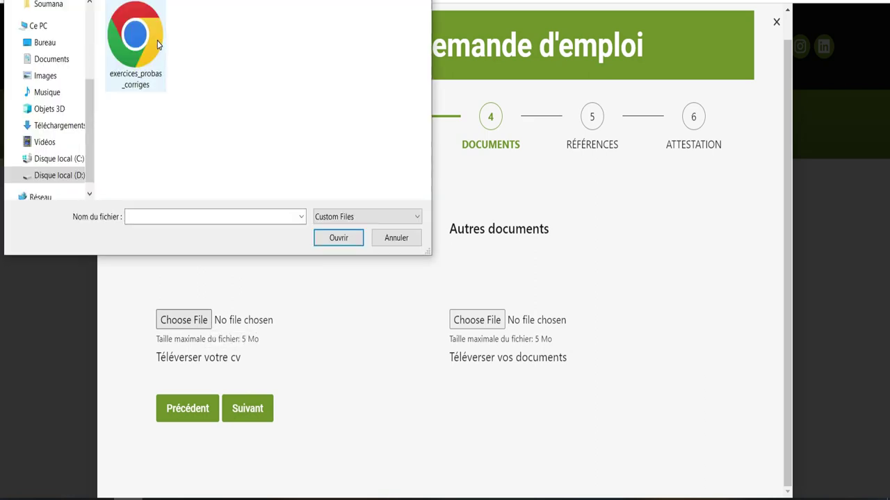
{"action": "double_click", "coordinate": [136, 38]}
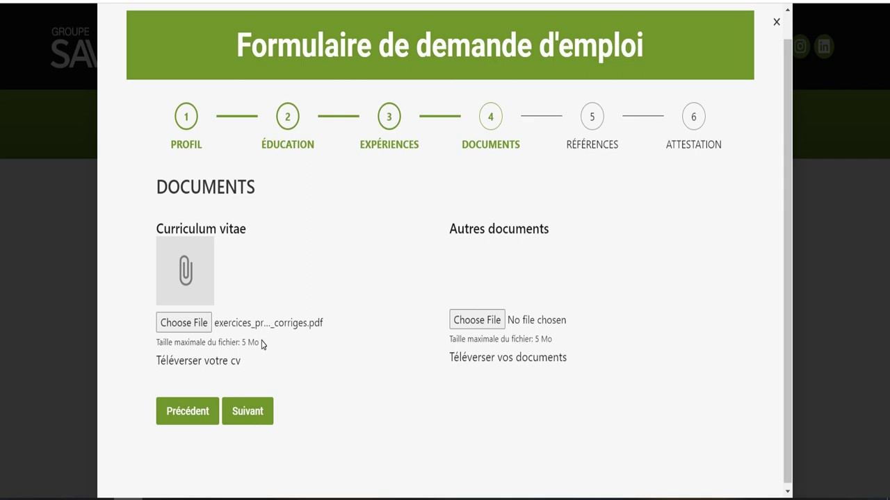
{"action": "left_click_drag", "start_coordinate": [262, 344], "coordinate": [242, 343]}
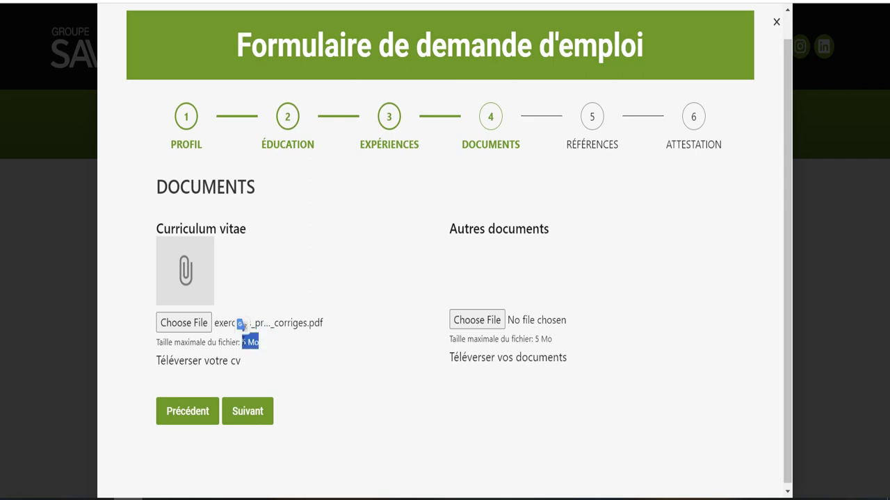
{"action": "left_click", "coordinate": [296, 344]}
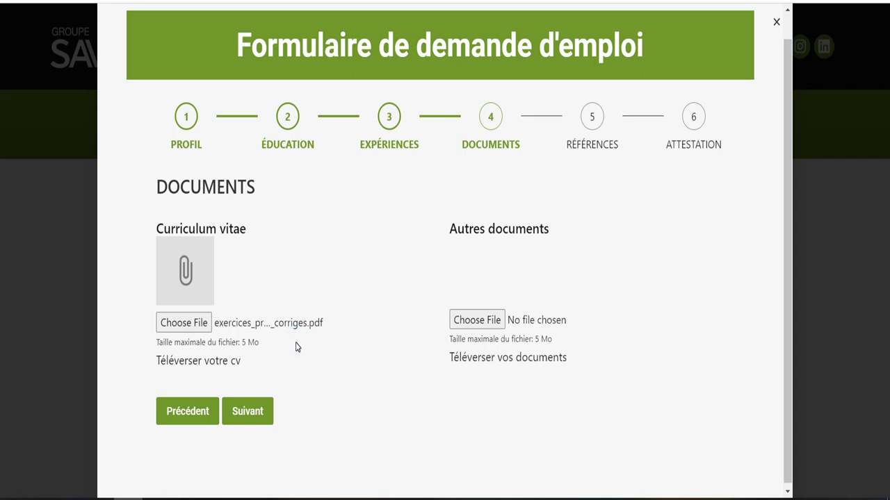
{"action": "mouse_move", "coordinate": [183, 278]}
{"action": "left_click", "coordinate": [244, 411]}
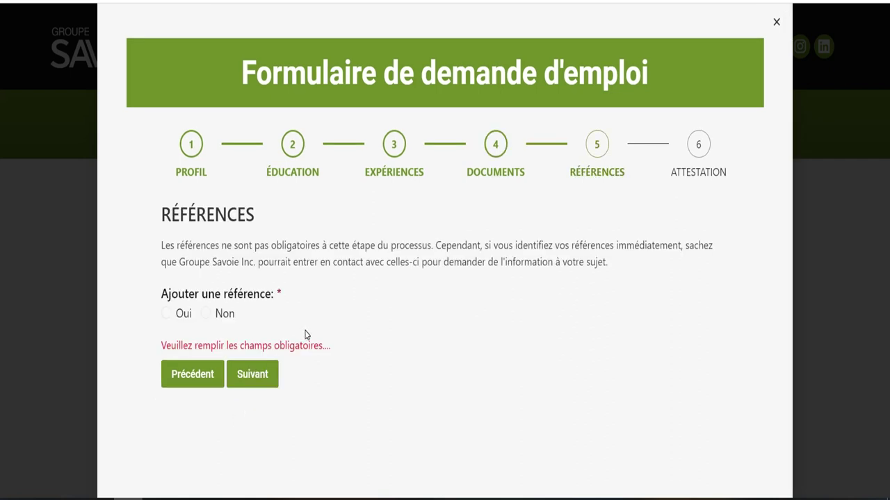